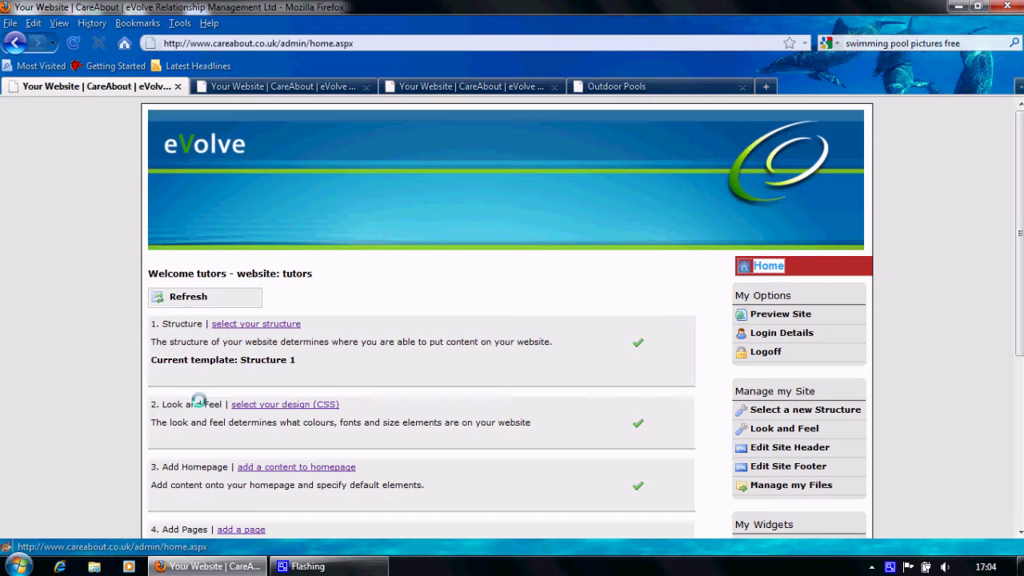
- Open the design (CSS) selection page, create a backup of the current CSS and check the list of backups
left_click(257, 404)
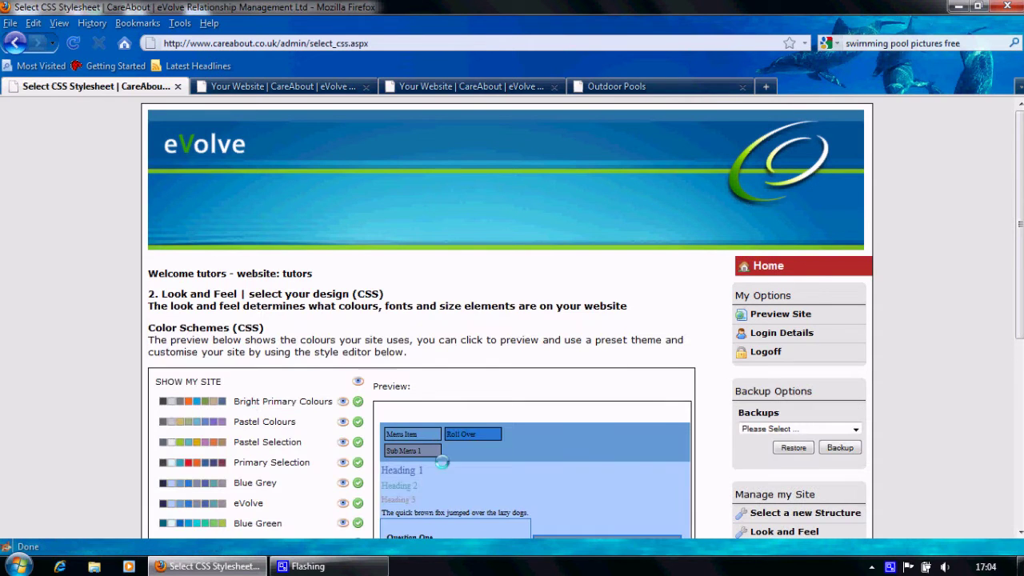
left_click(840, 447)
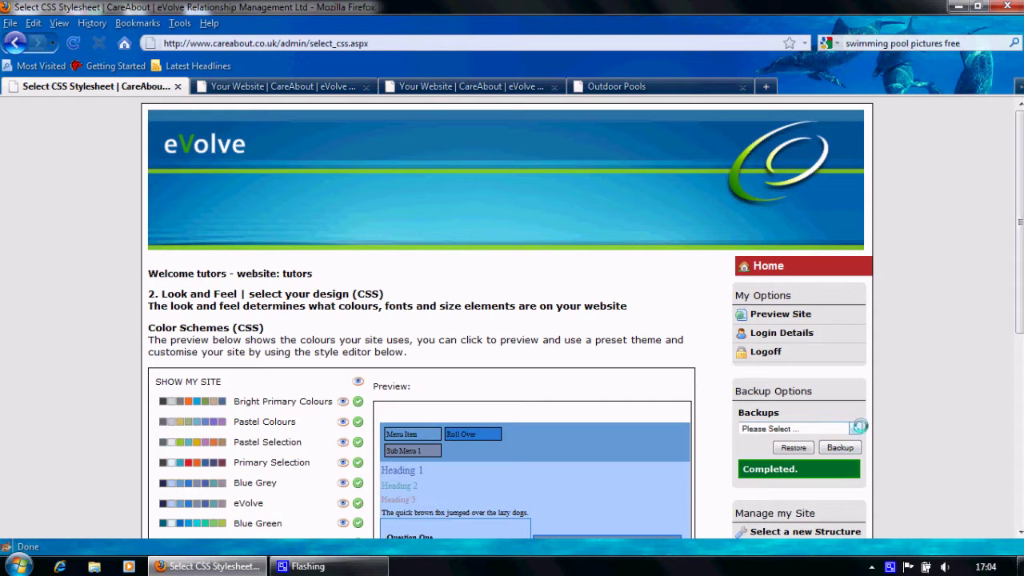
left_click(858, 427)
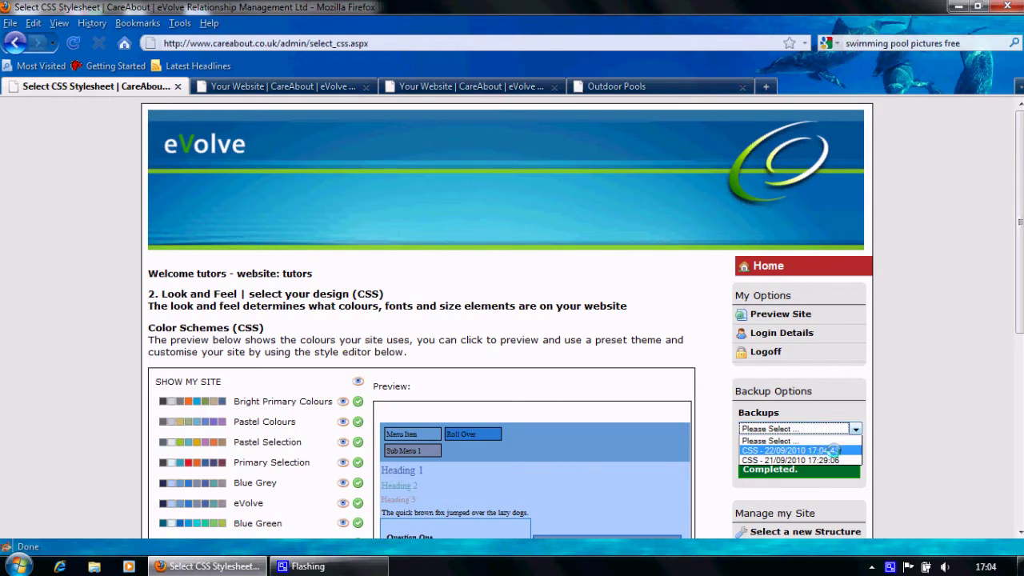
left_click(917, 417)
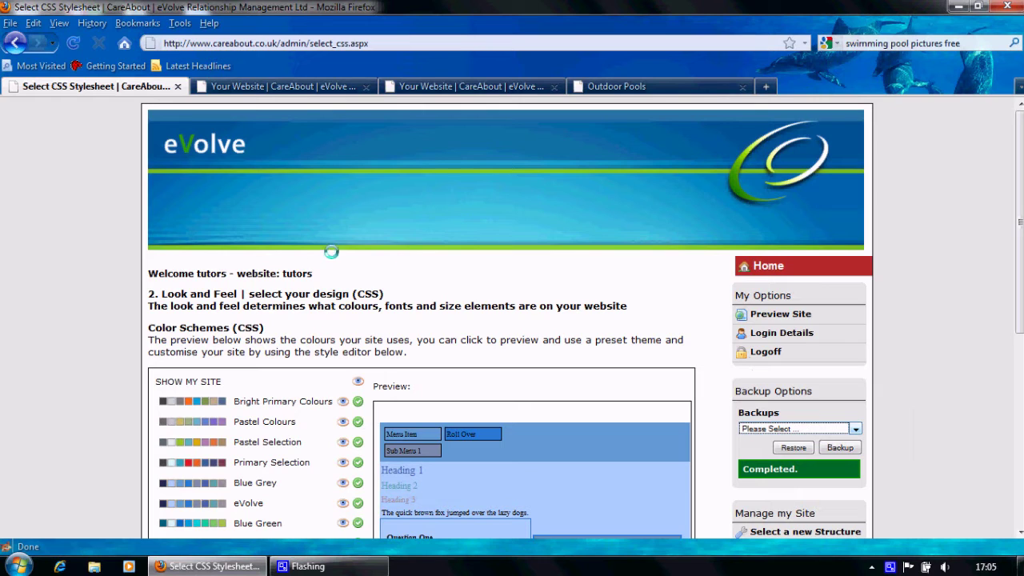
- Open the Edit Colours page and close the two spare Your Website tabs
scroll(548, 268, "down", 5)
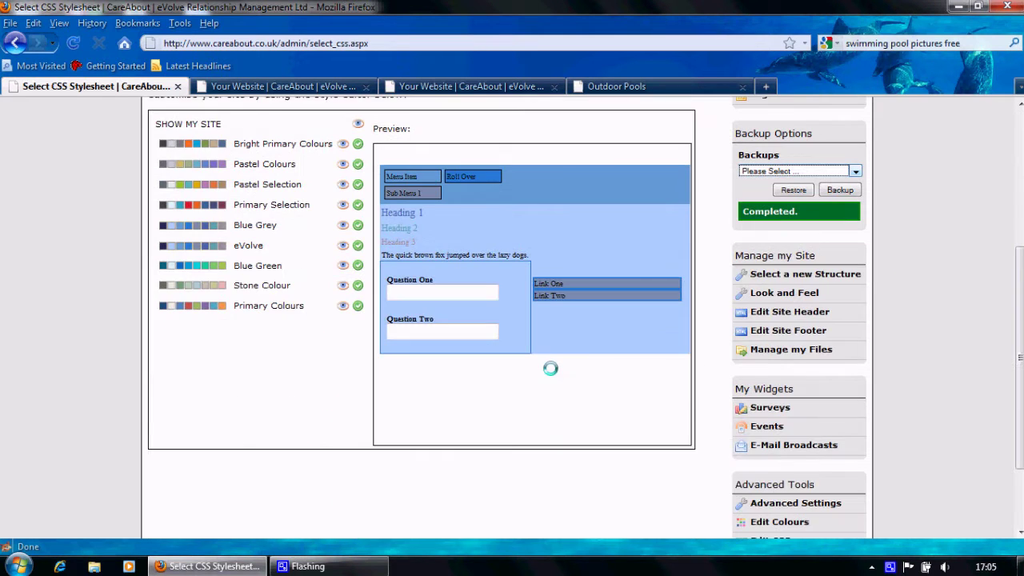
left_click(779, 521)
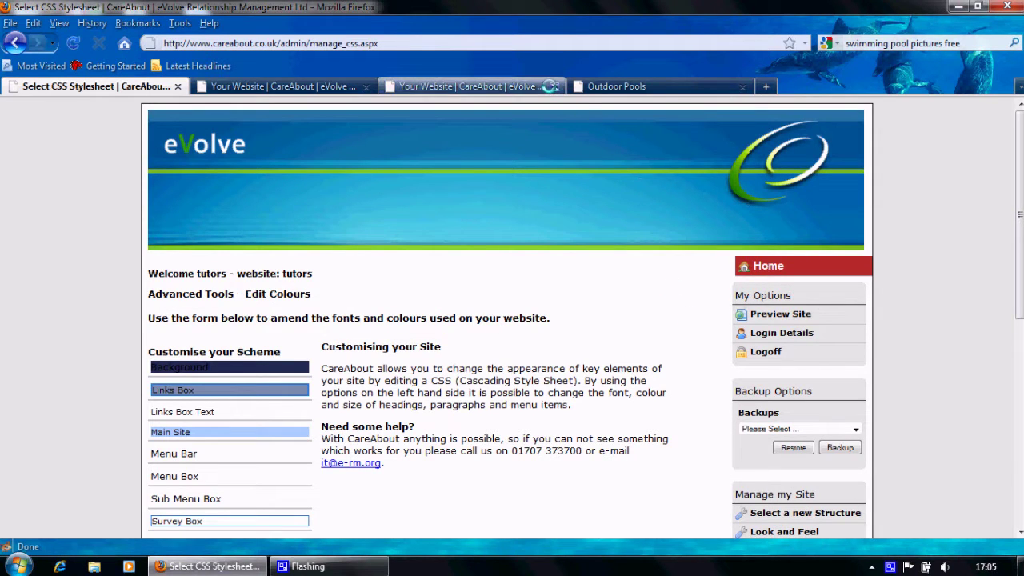
left_click(554, 86)
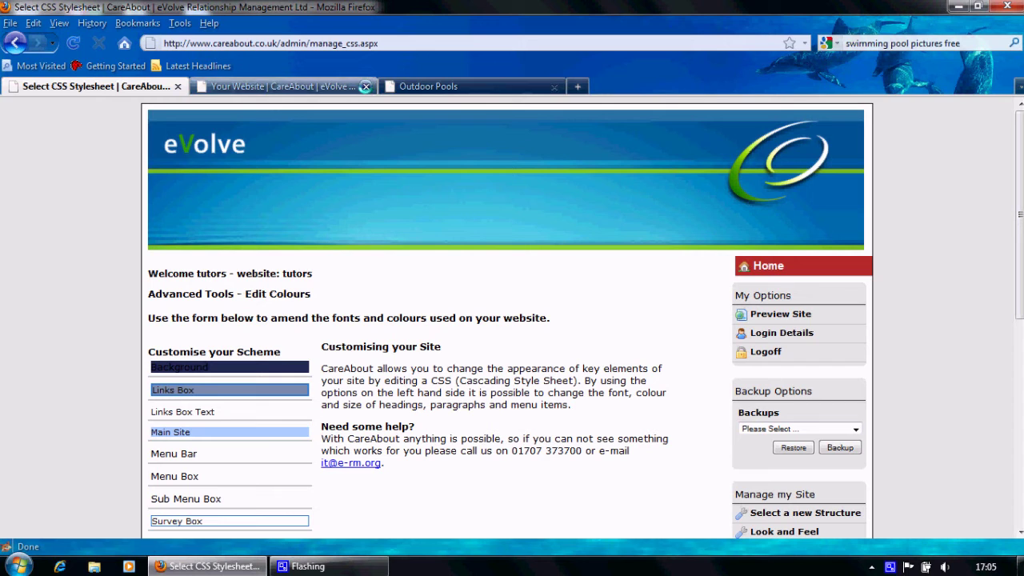
left_click(369, 86)
- Look at the background on the live Outdoor Pools page and return to the colour editor
left_click_drag(1019, 186, 1019, 275)
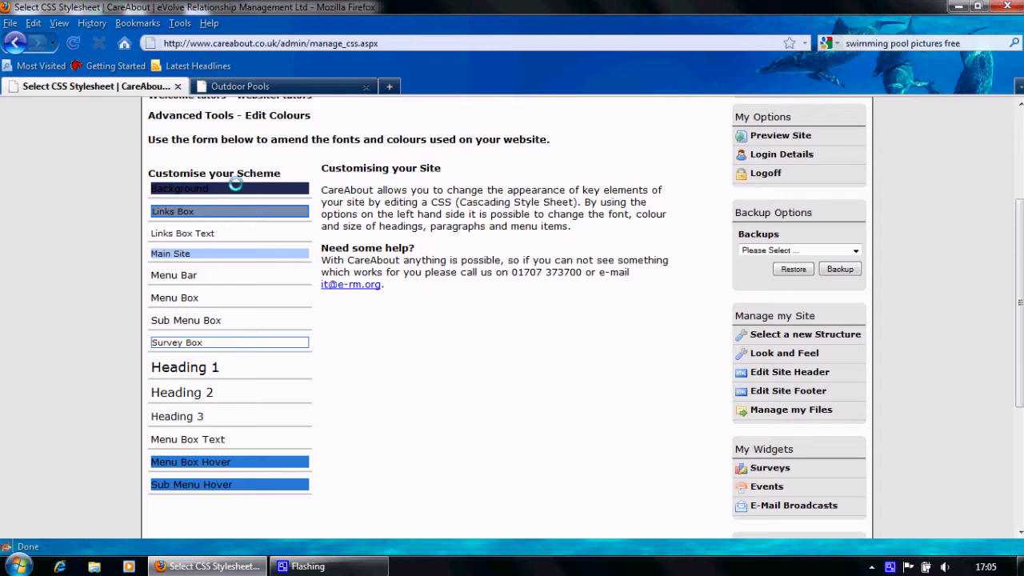
left_click(239, 86)
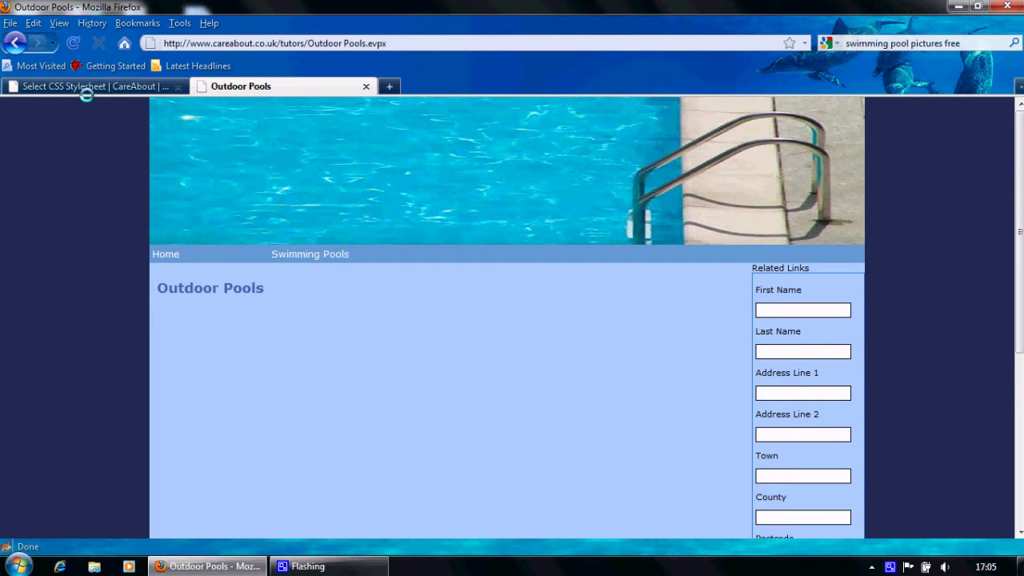
left_click(86, 90)
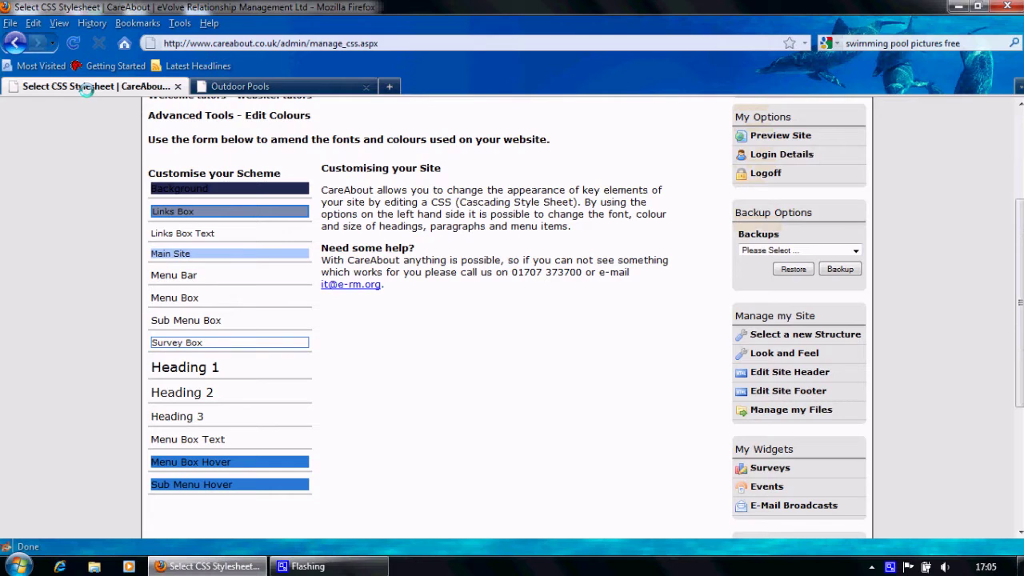
- Set the Background style's background color to green 00FF00 and save the changes
left_click(216, 187)
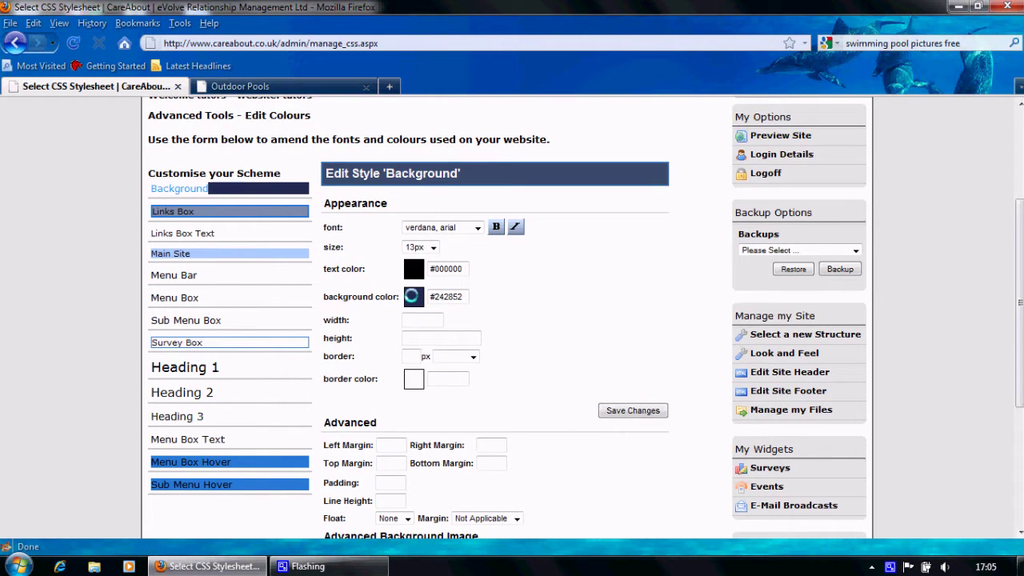
left_click(412, 296)
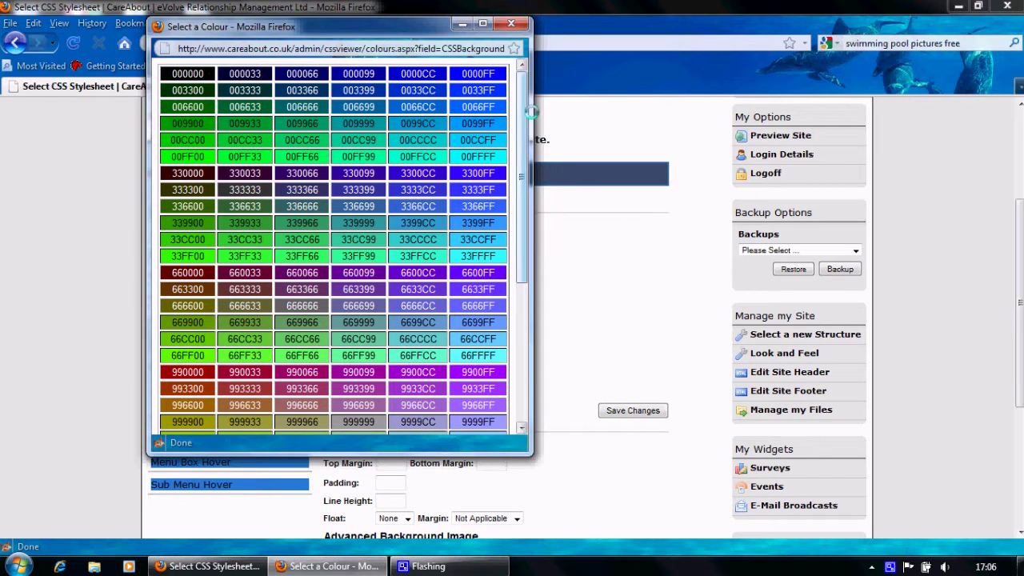
left_click_drag(522, 138, 537, 290)
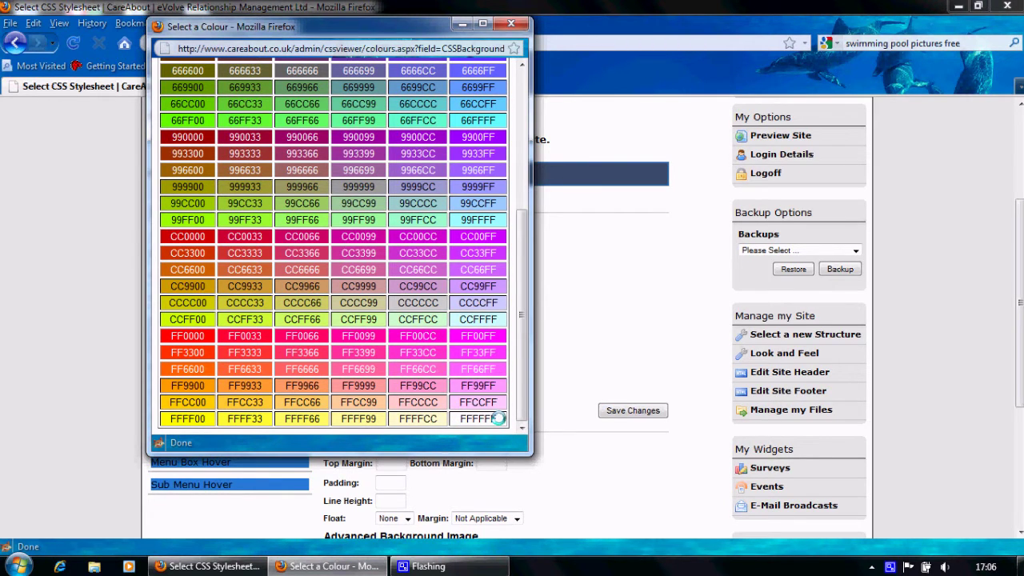
left_click_drag(519, 404, 518, 276)
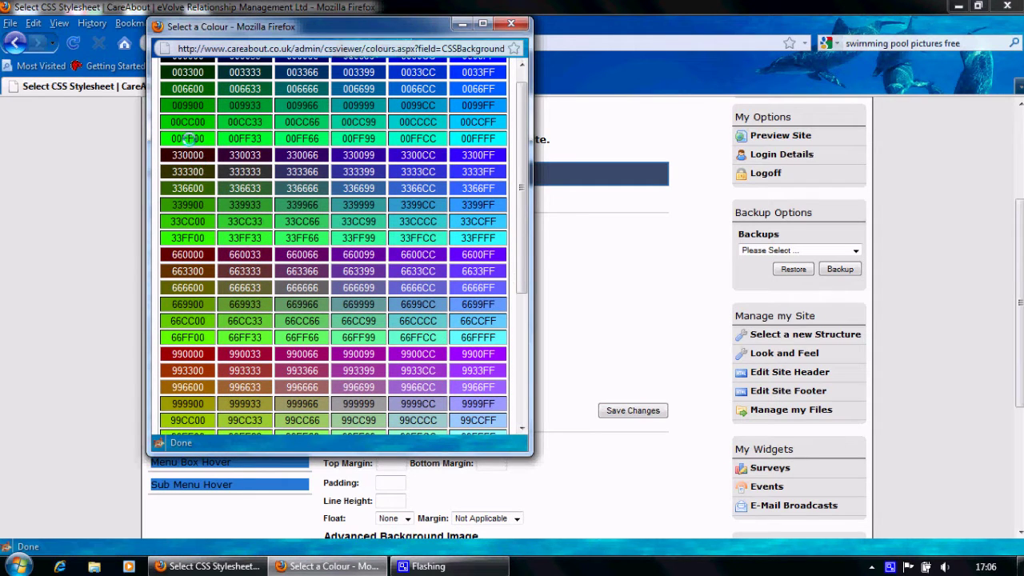
left_click(187, 138)
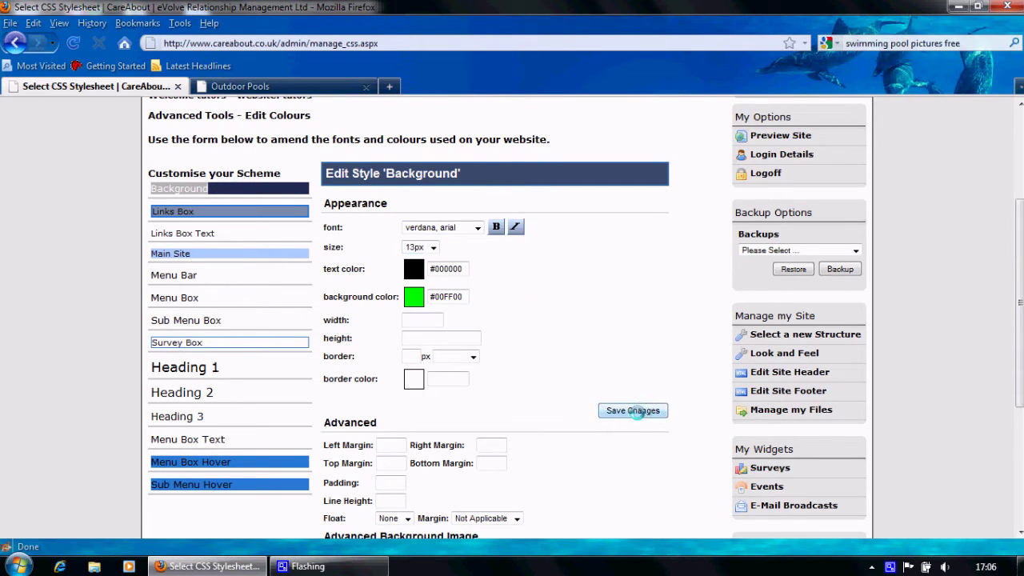
left_click(632, 410)
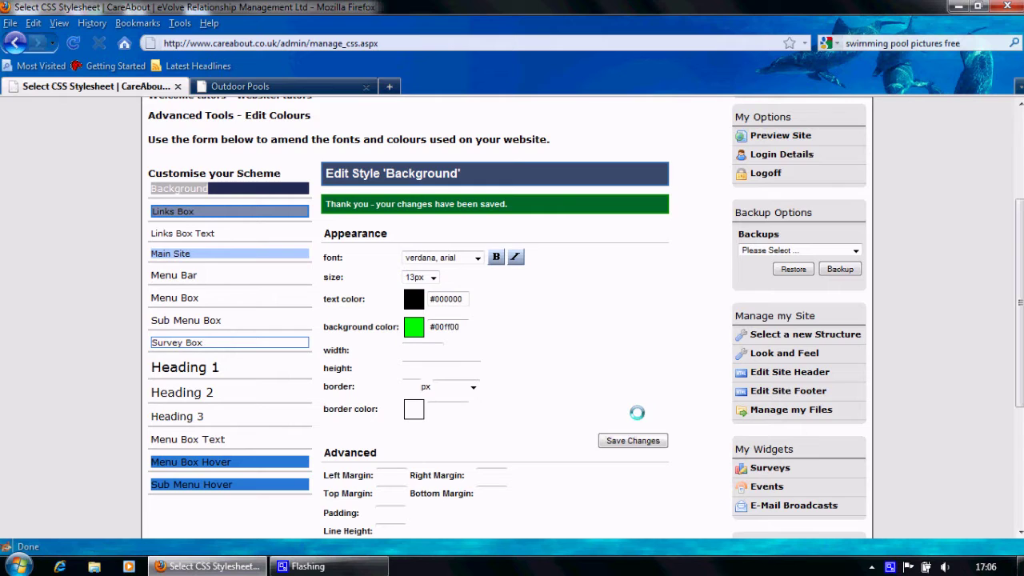
- Reload the Outdoor Pools page to check its background colour, then return to the admin site
left_click(240, 85)
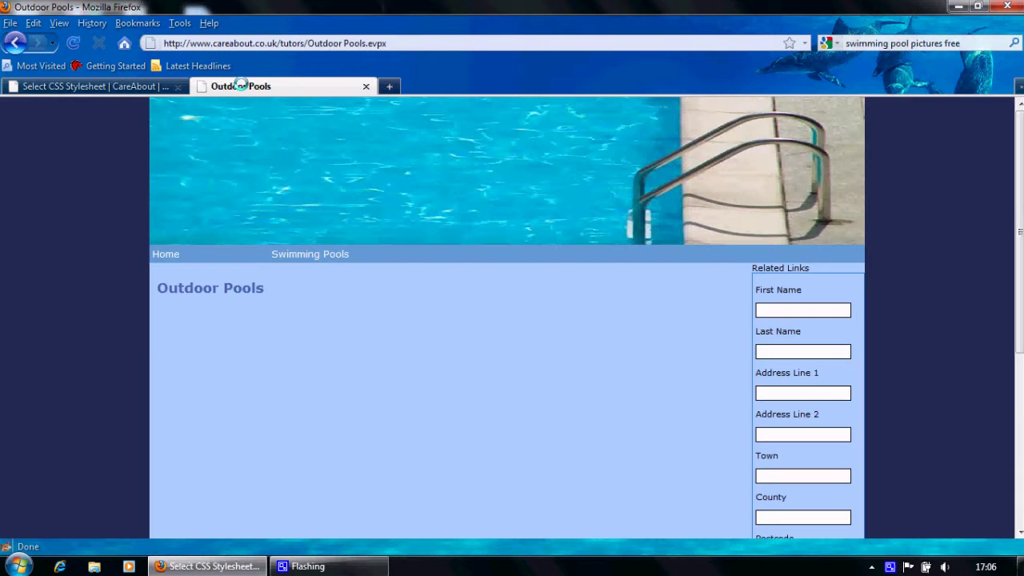
left_click(72, 44)
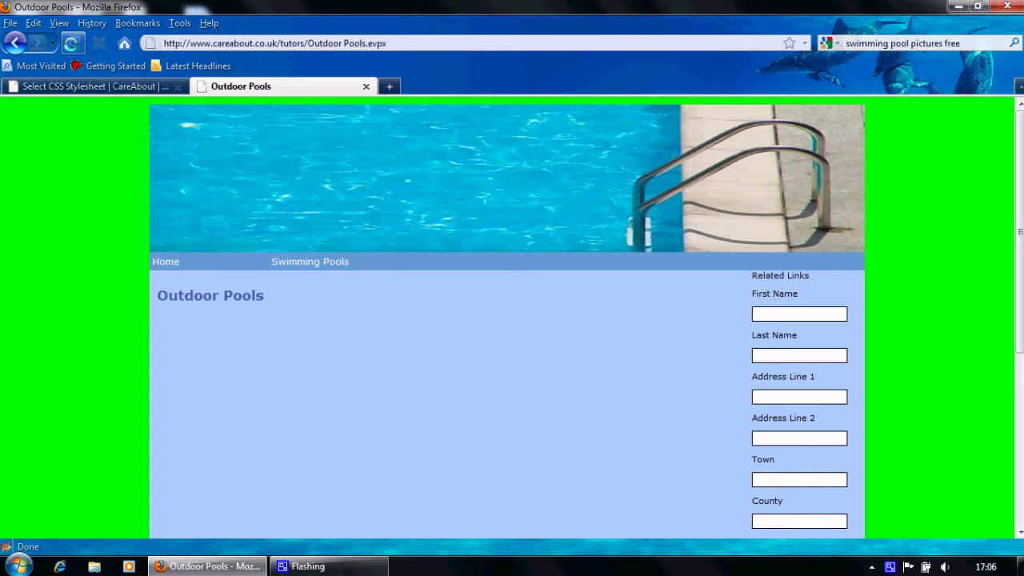
left_click(82, 85)
- Return to the design (CSS) selection page and restore the backup CSS - 22/09/2010 17:04:43
scroll(783, 208, "up", 4)
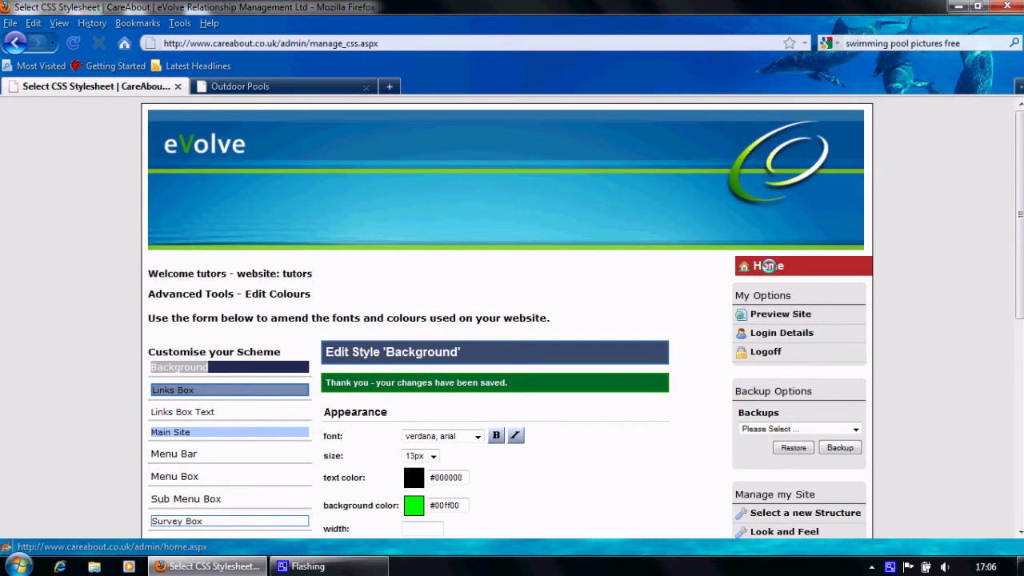
left_click(768, 265)
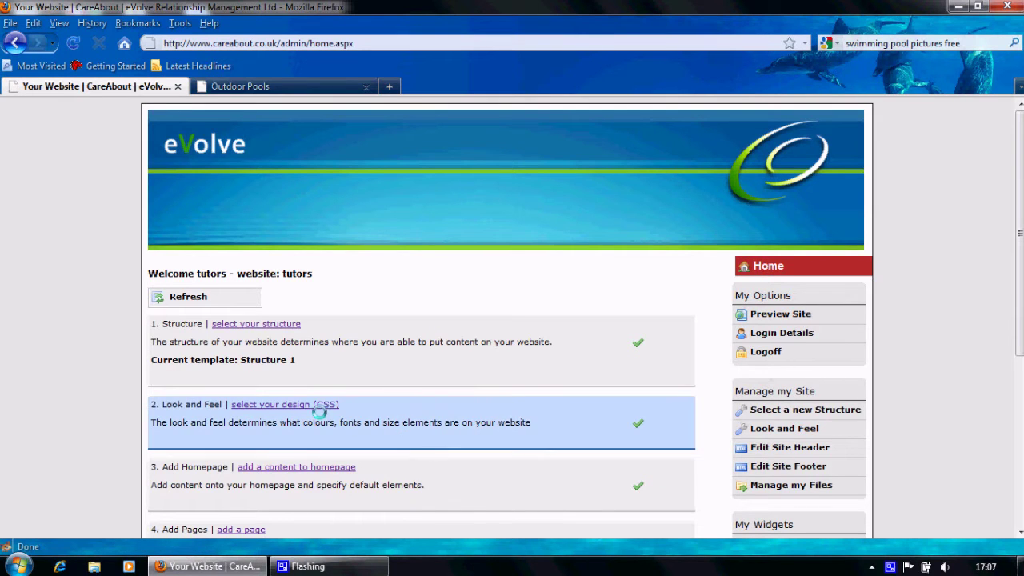
left_click(296, 404)
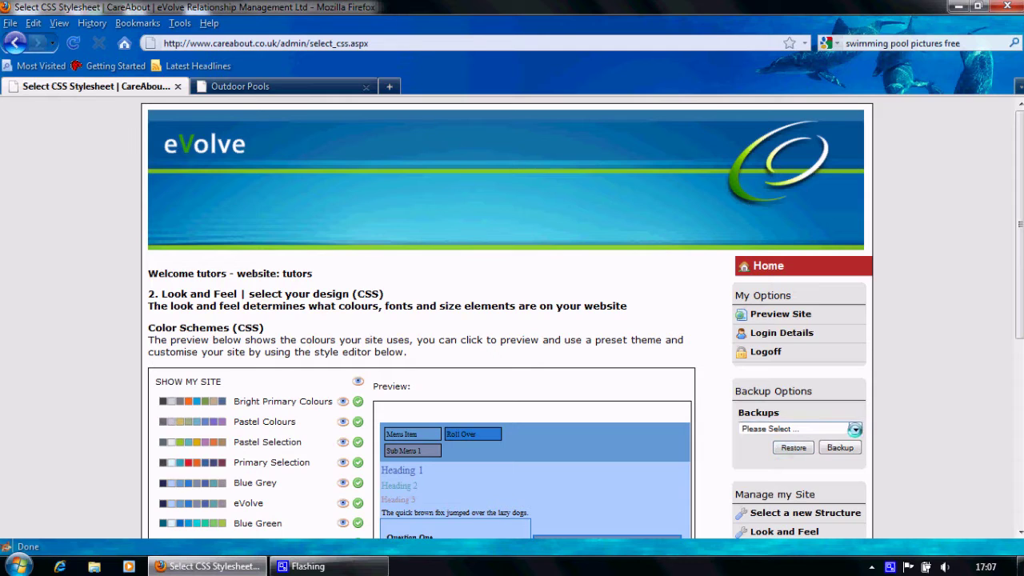
left_click(855, 429)
left_click(798, 451)
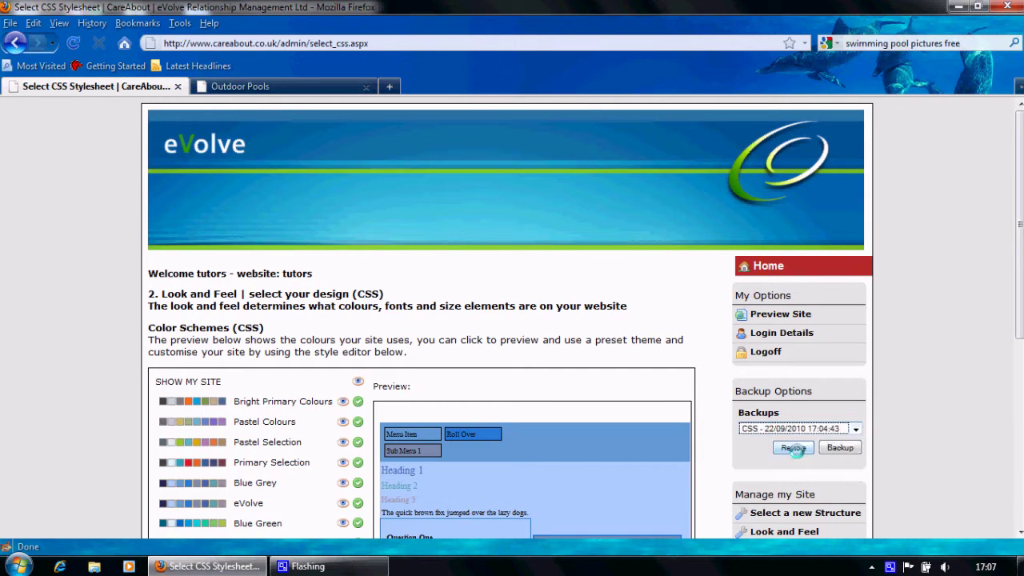
left_click(792, 447)
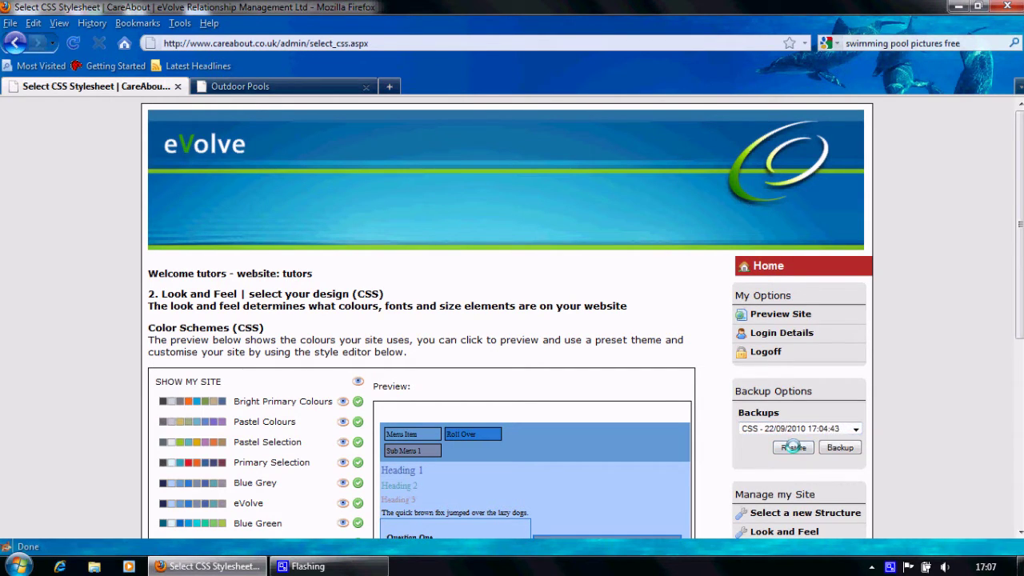
- Reload the Outdoor Pools page to check the restored styling and return to the admin site
left_click(262, 85)
left_click(73, 43)
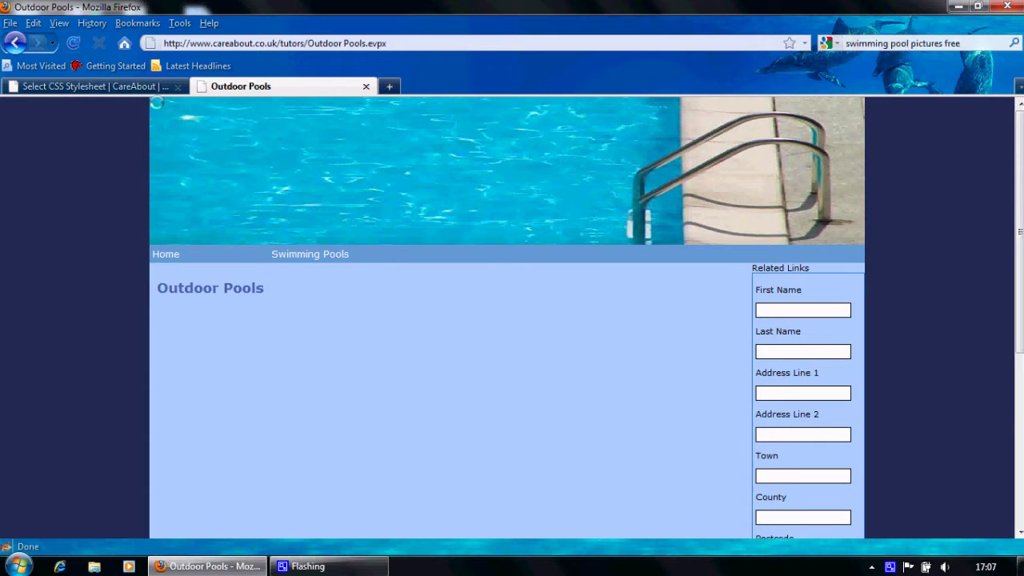
left_click(112, 84)
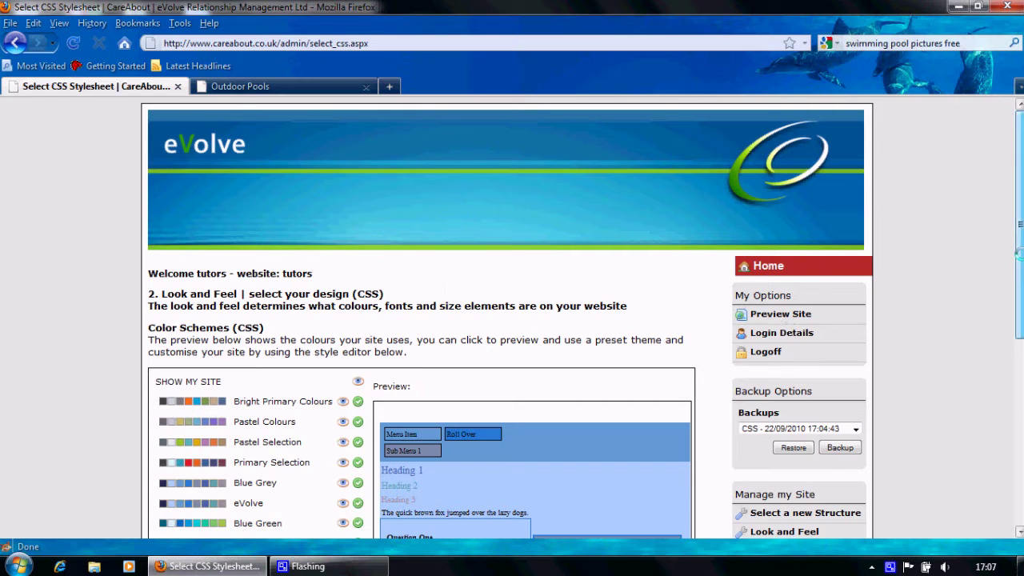
- Open the Background style in Edit Colours and review its appearance and advanced settings
scroll(880, 360, "down", 5)
left_click(776, 439)
left_click(196, 366)
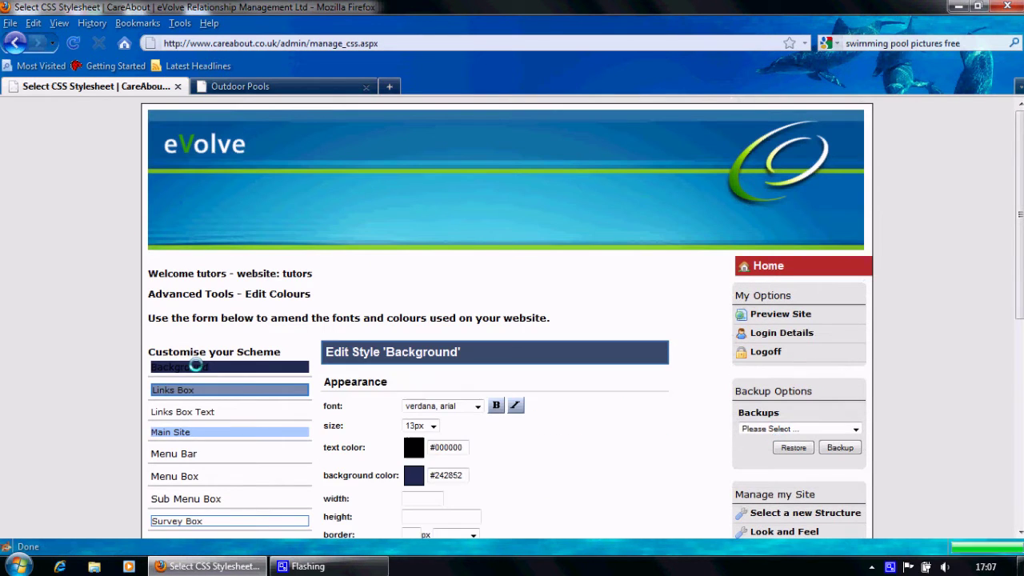
left_click_drag(1019, 232, 1020, 336)
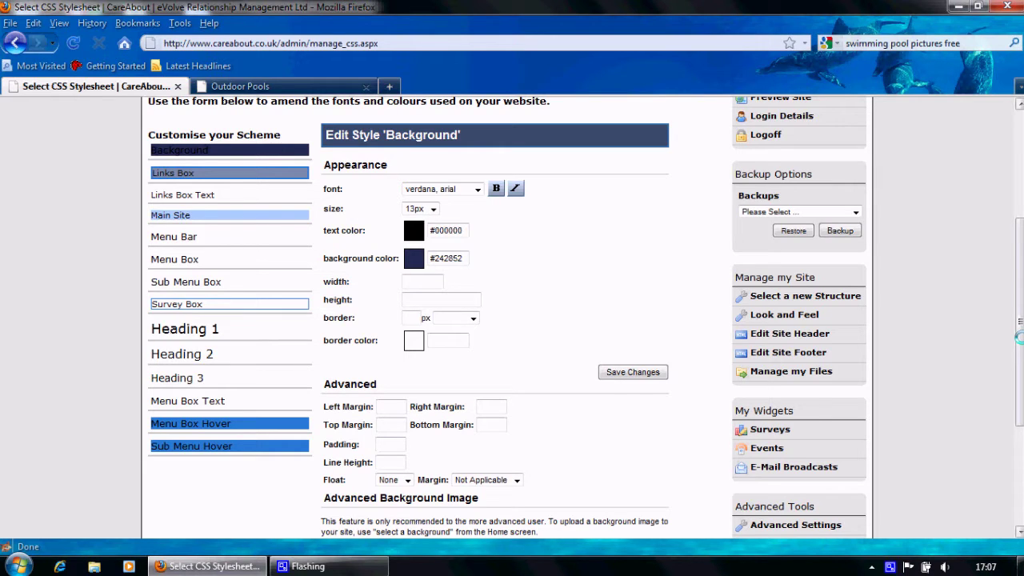
mouse_move(1019, 347)
left_mouse_down()
mouse_move(1021, 430)
mouse_move(1007, 252)
mouse_move(1018, 222)
mouse_move(1019, 330)
left_mouse_up()
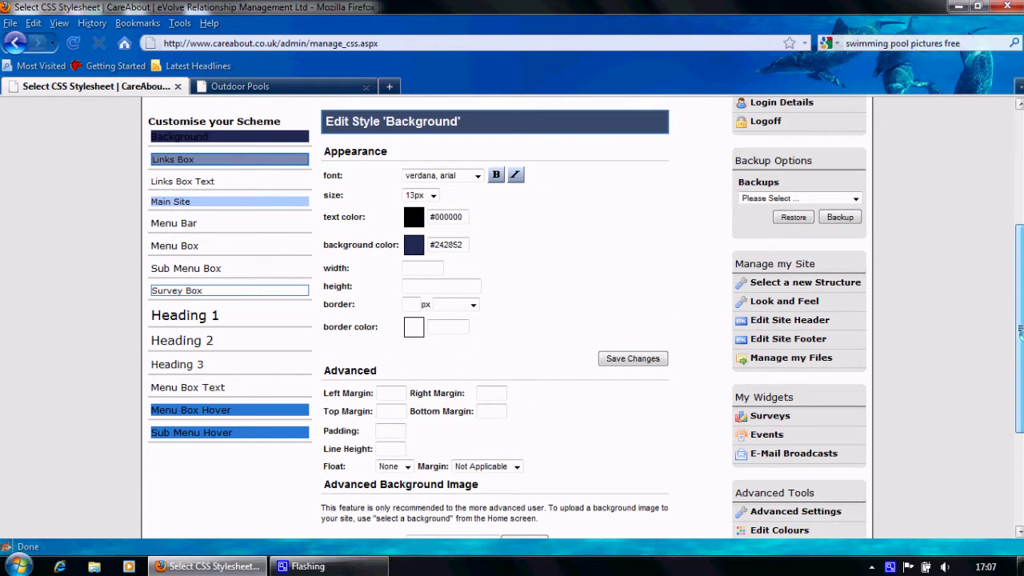
- Open the Links Box style for editing and look at the link boxes on the live Swimming Pools page
left_click(173, 159)
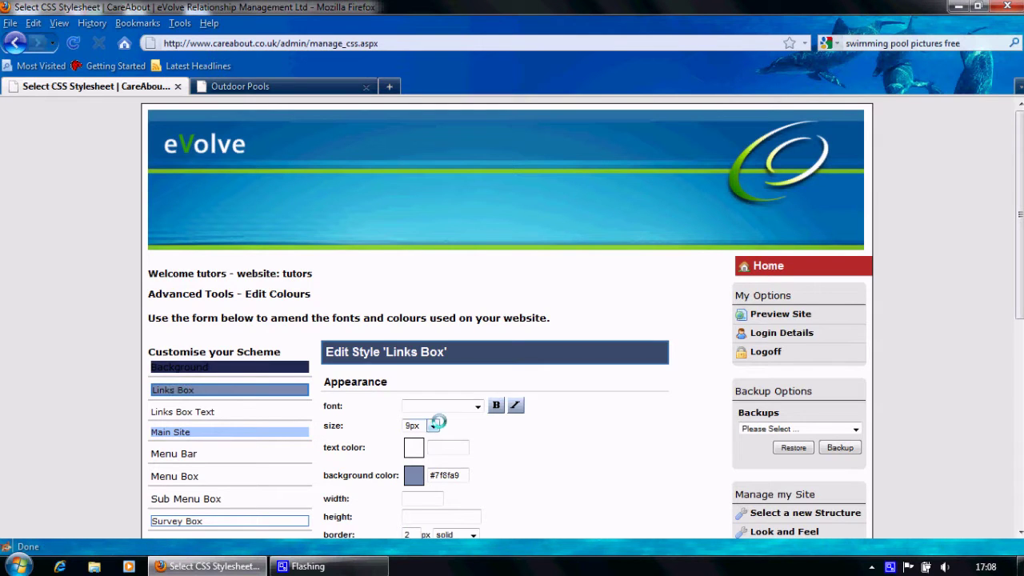
left_click(264, 86)
left_click(163, 253)
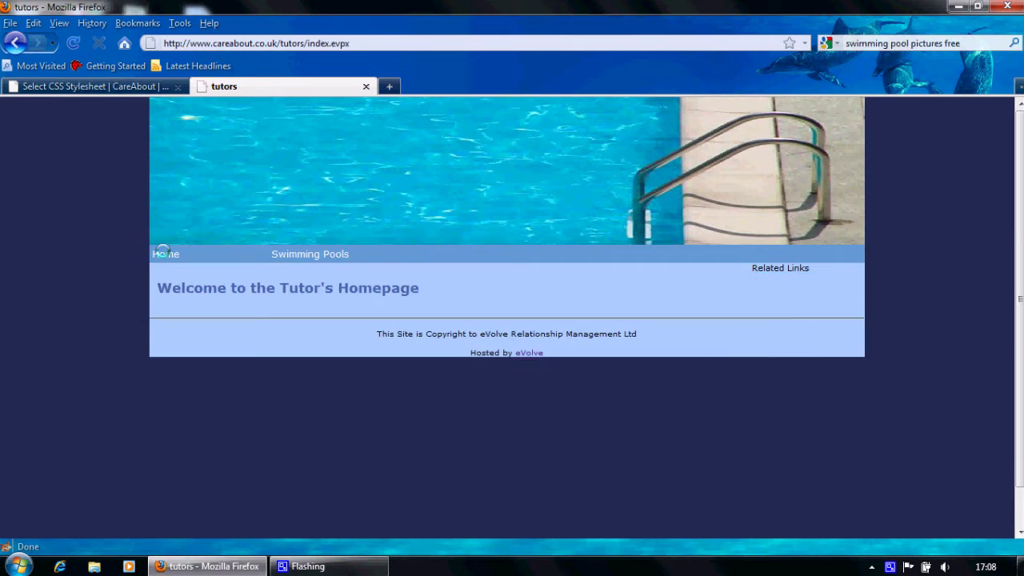
left_click(294, 254)
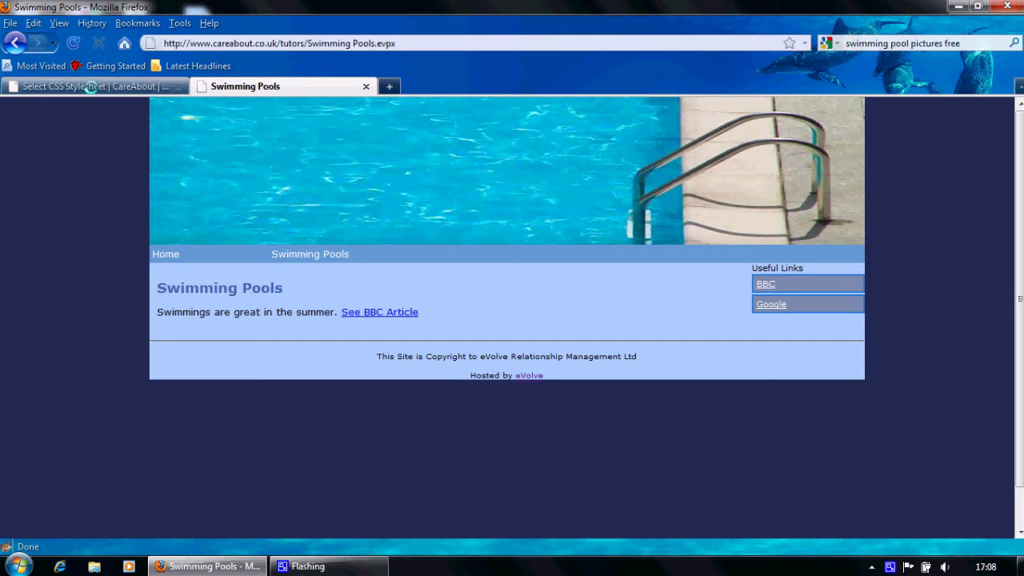
left_click(90, 86)
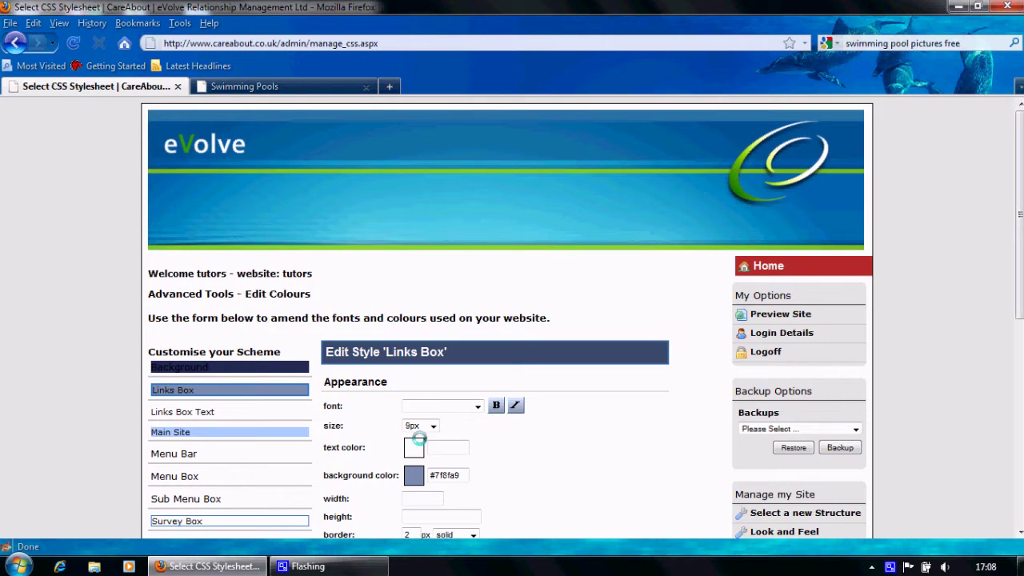
- Set the Links Box style's background color to green 00FF00 and save the changes
left_click(414, 475)
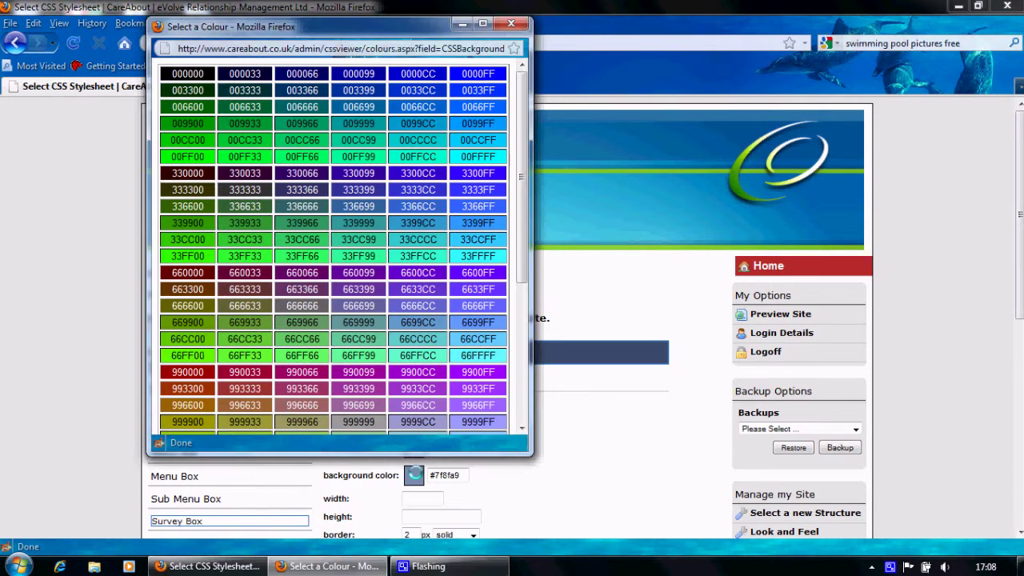
left_click(189, 157)
scroll(480, 320, "down", 5)
left_click(632, 340)
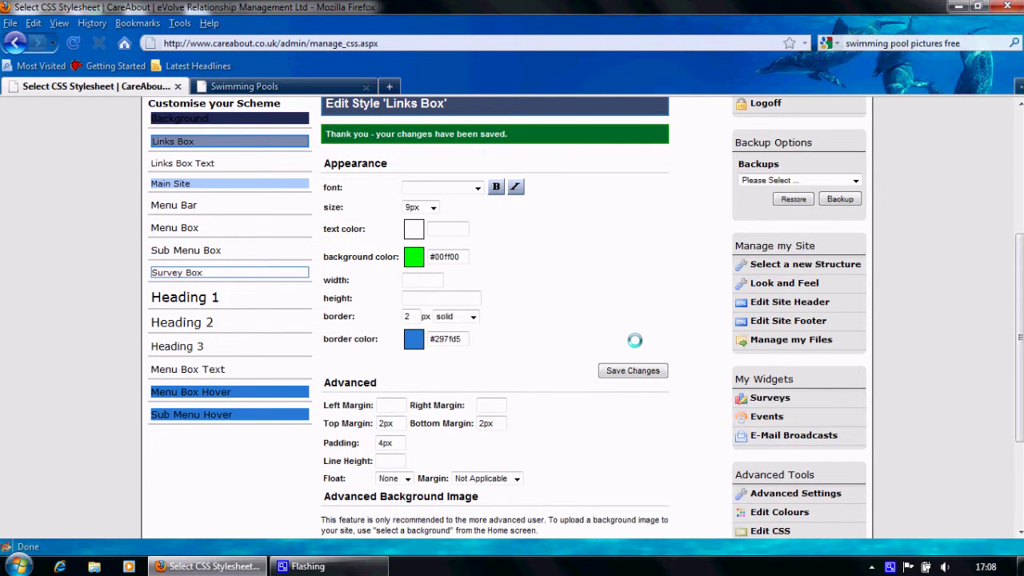
- Reload the live Swimming Pools page to check the link boxes' background and return to the admin site
left_click(245, 86)
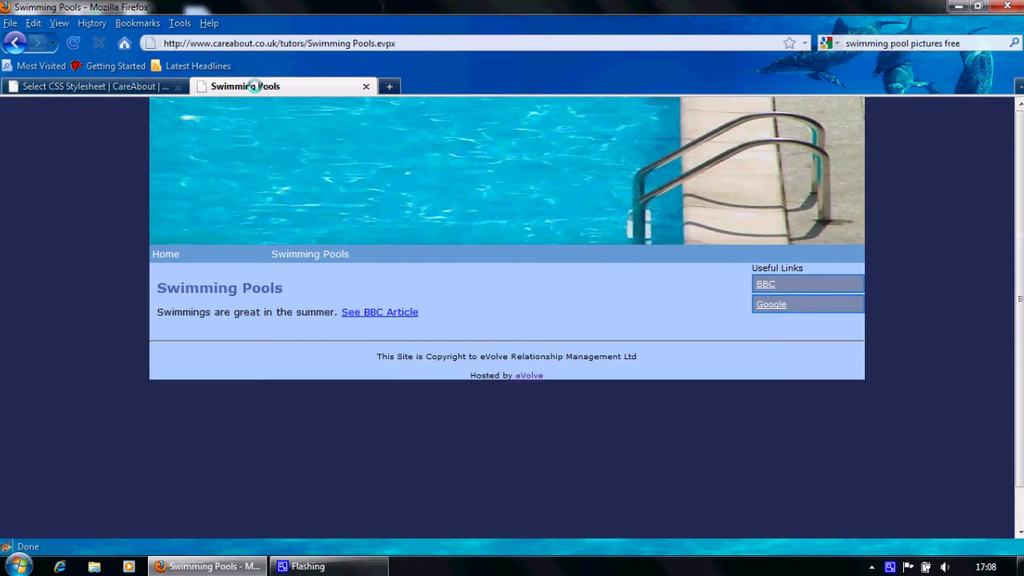
left_click(72, 43)
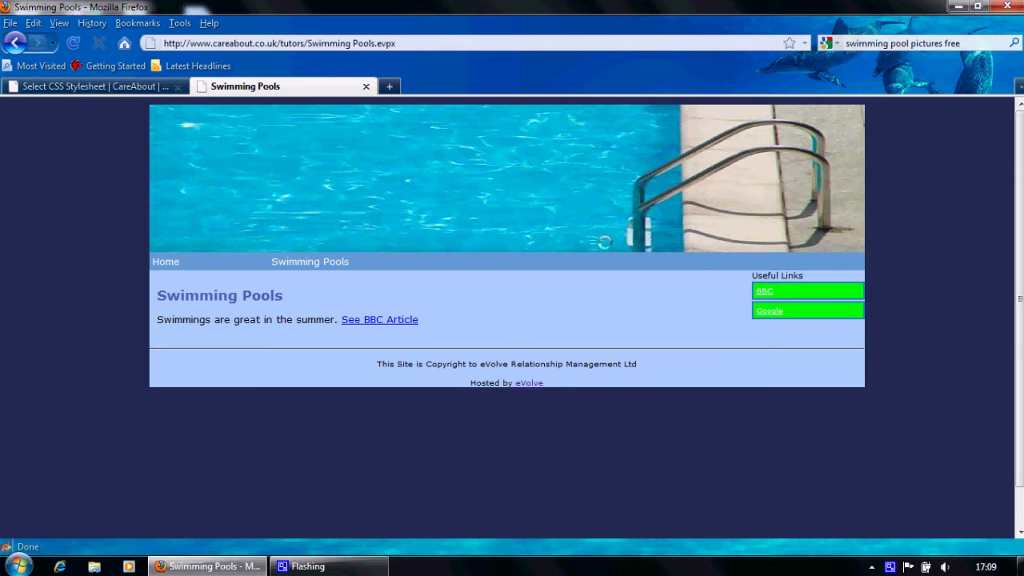
left_click(74, 84)
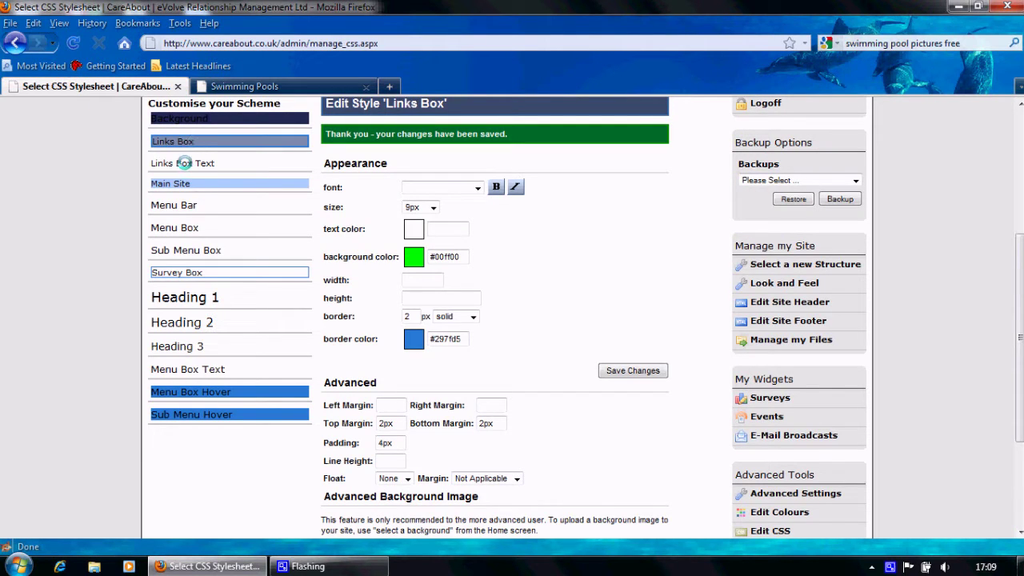
- Set the Links Box Text style's text color to 3300CC and save the changes
left_click(184, 163)
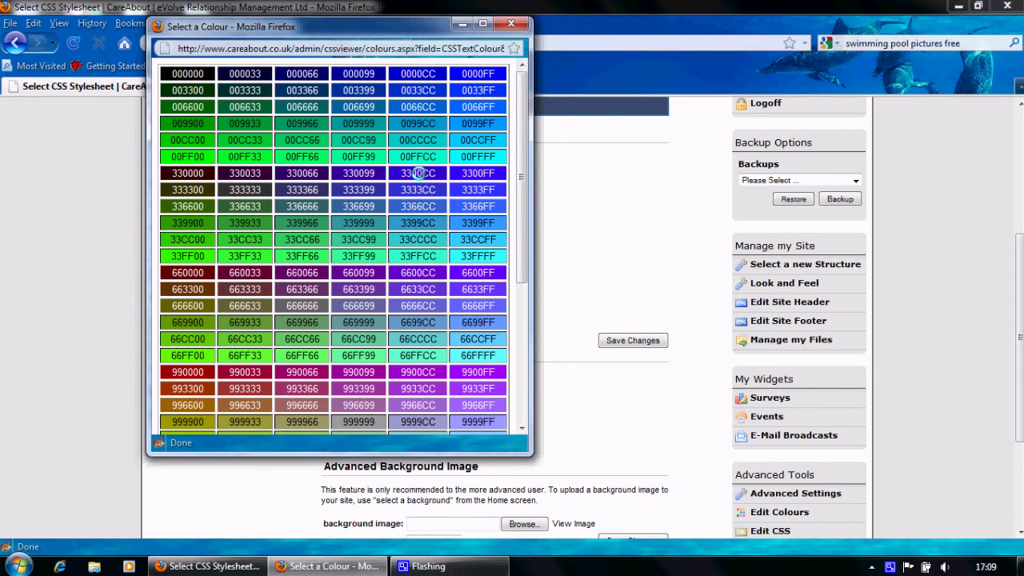
left_click(418, 173)
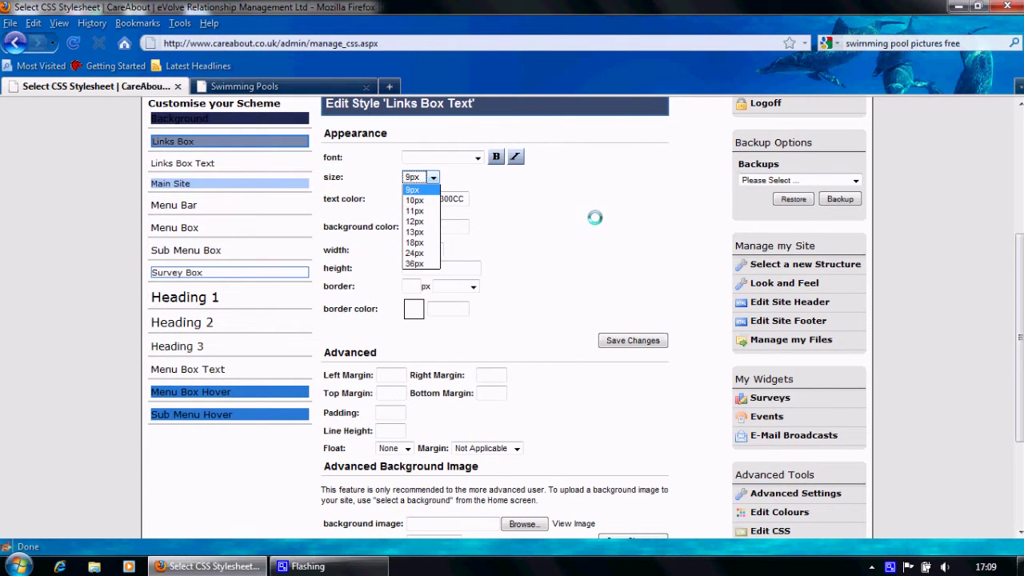
left_click(624, 340)
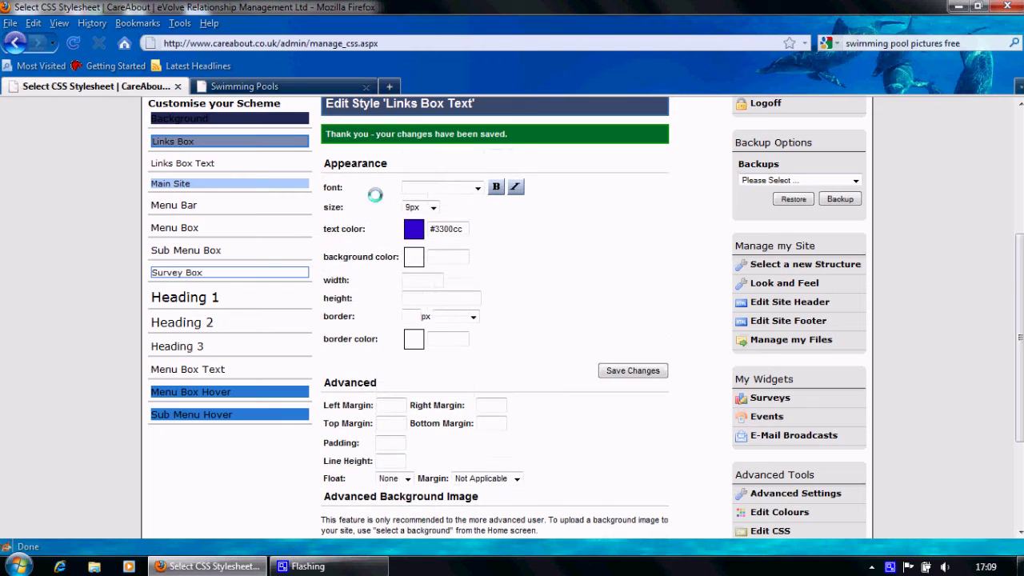
- Reload the Swimming Pools page to check the link text color and return to the style editor
left_click(269, 88)
left_click(72, 42)
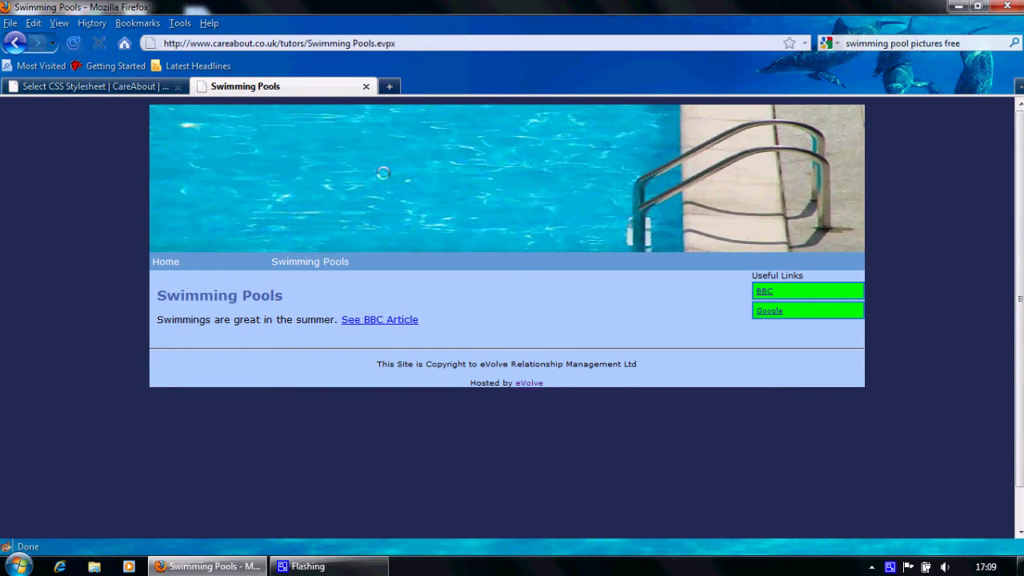
key("ctrl+Tab")
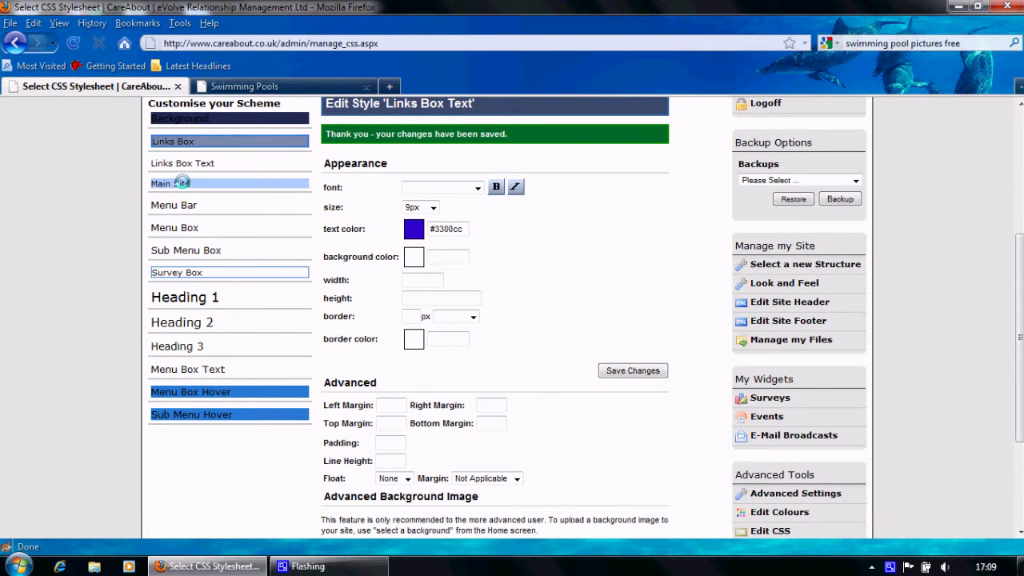
- Compare the Main Site style with the live page, set its background color to 9966FF and save the changes
left_click(180, 182)
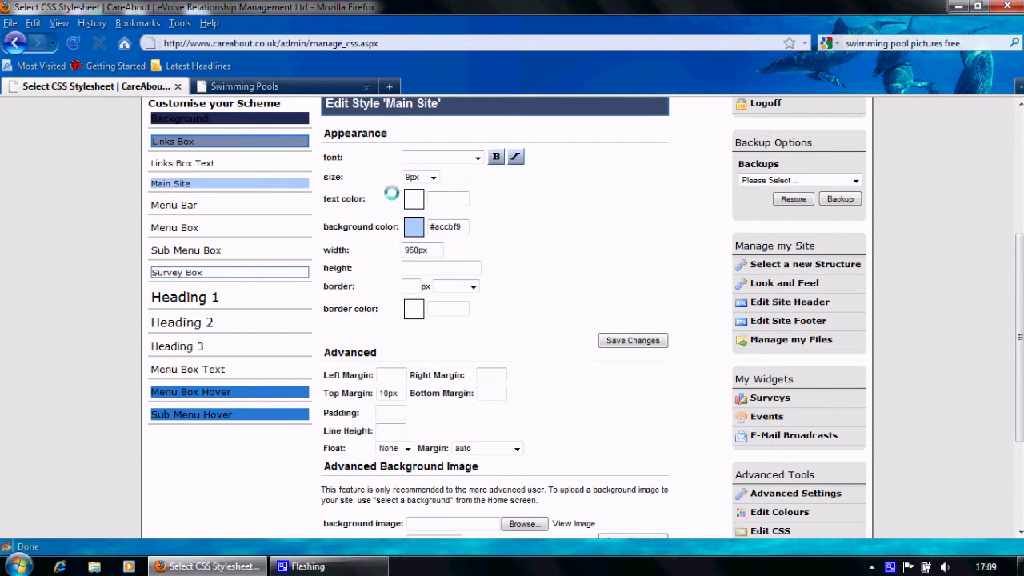
left_click(274, 88)
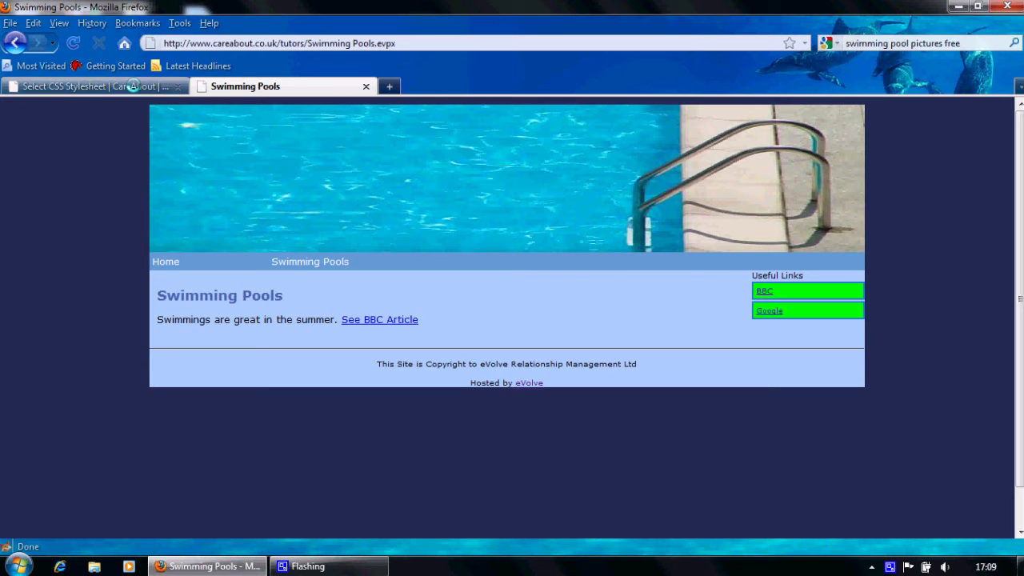
left_click(133, 85)
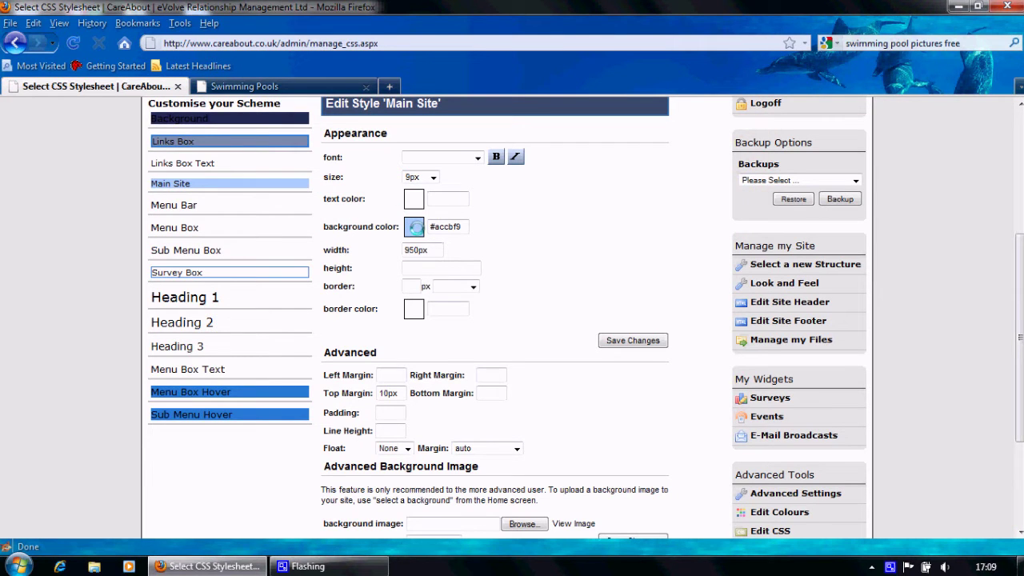
left_click(414, 226)
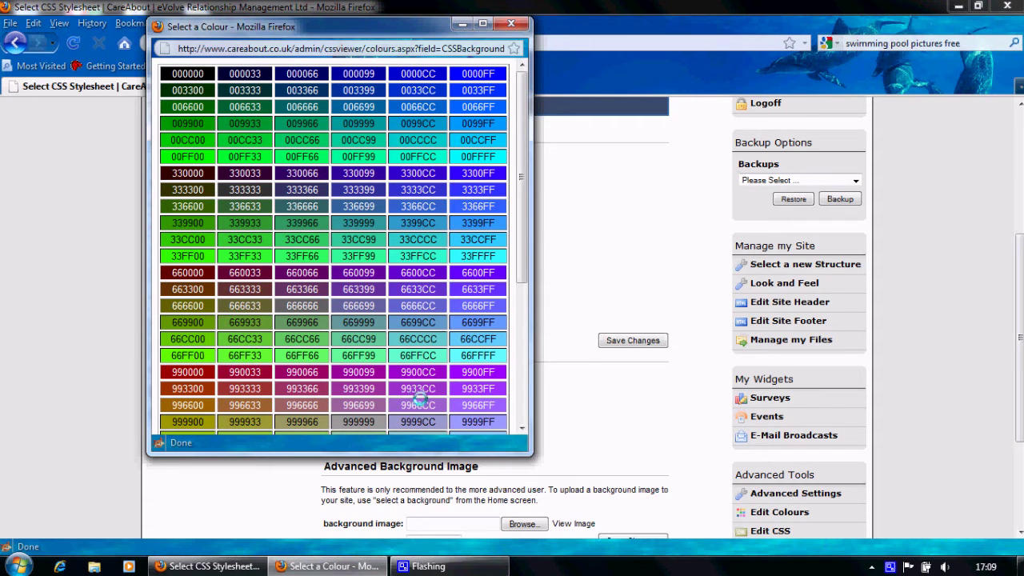
left_click(477, 404)
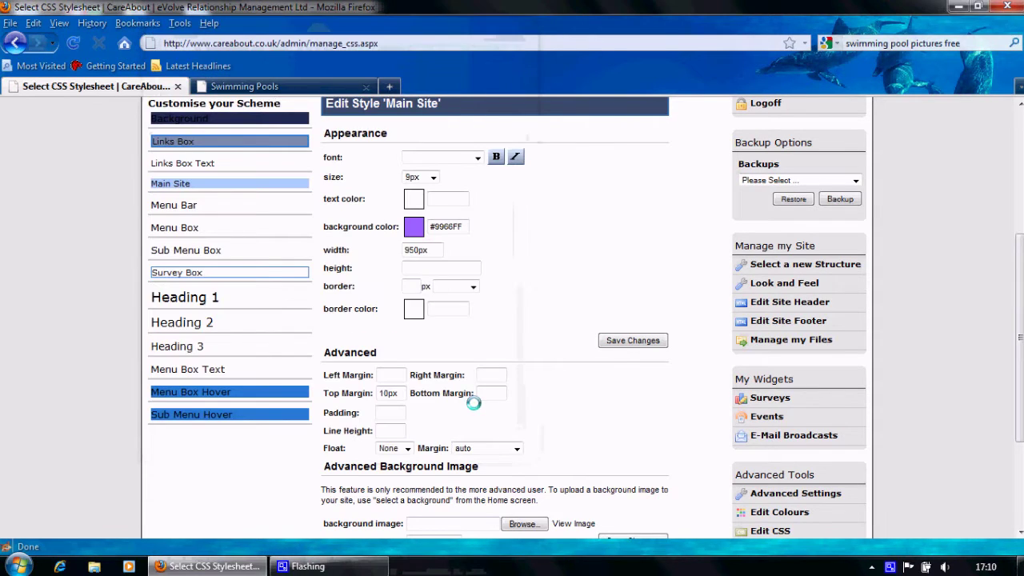
left_click(632, 340)
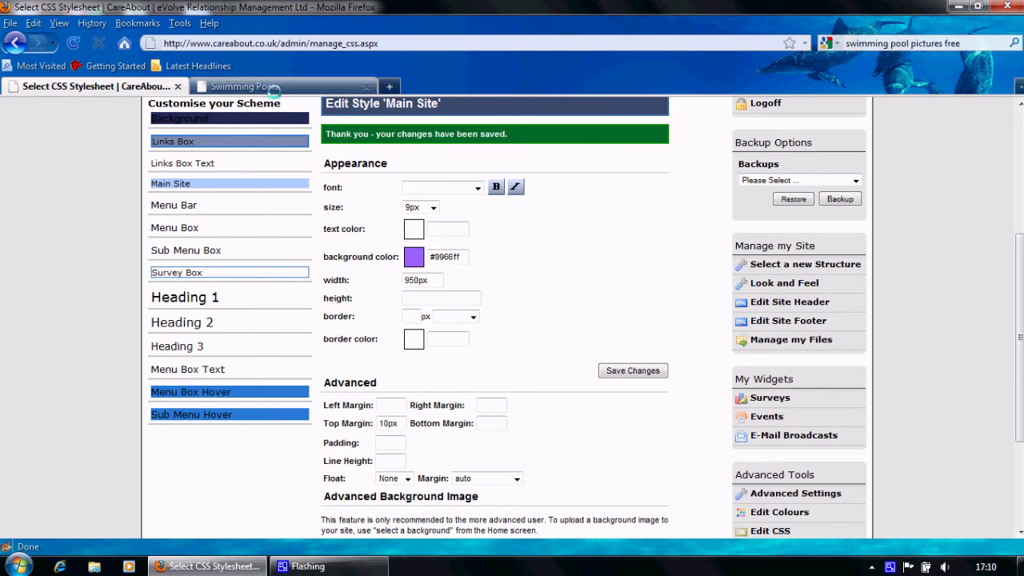
- Reload the Swimming Pools page to check the main site background and return to the admin site
left_click(272, 86)
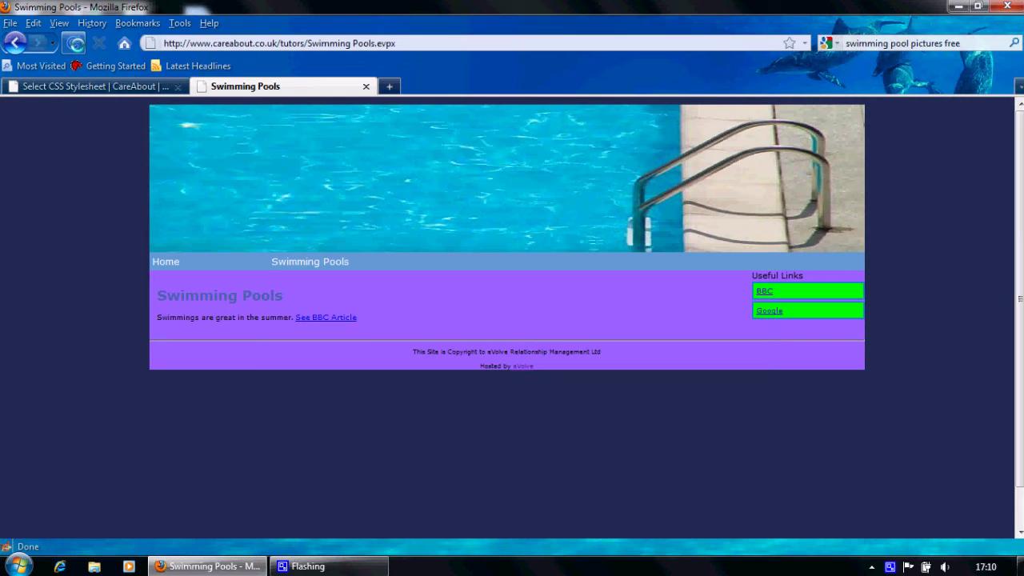
left_click(75, 43)
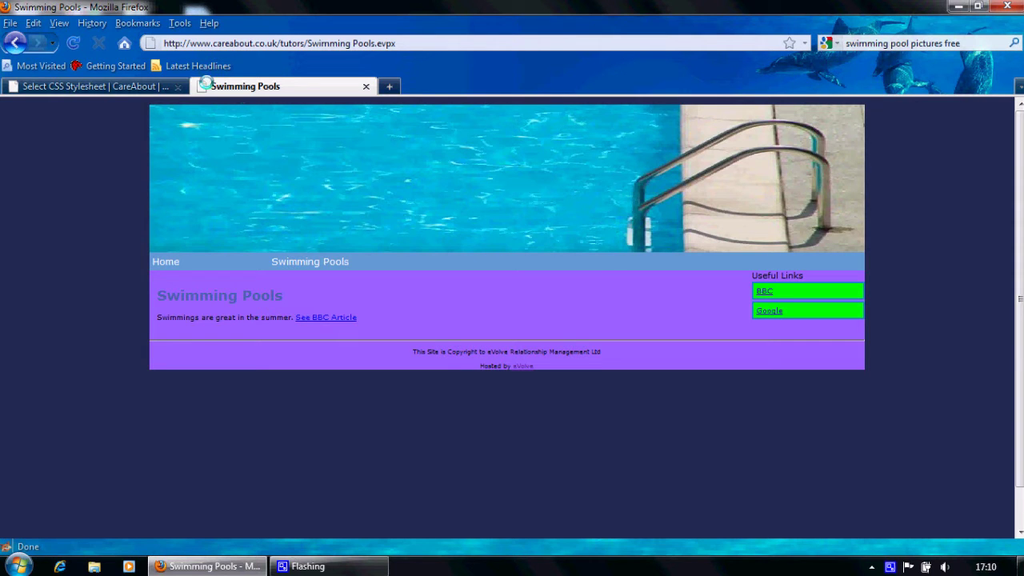
left_click(104, 85)
- Open the Menu Bar style for editing and examine the menu bar and its hover effect on the live page
left_click(171, 205)
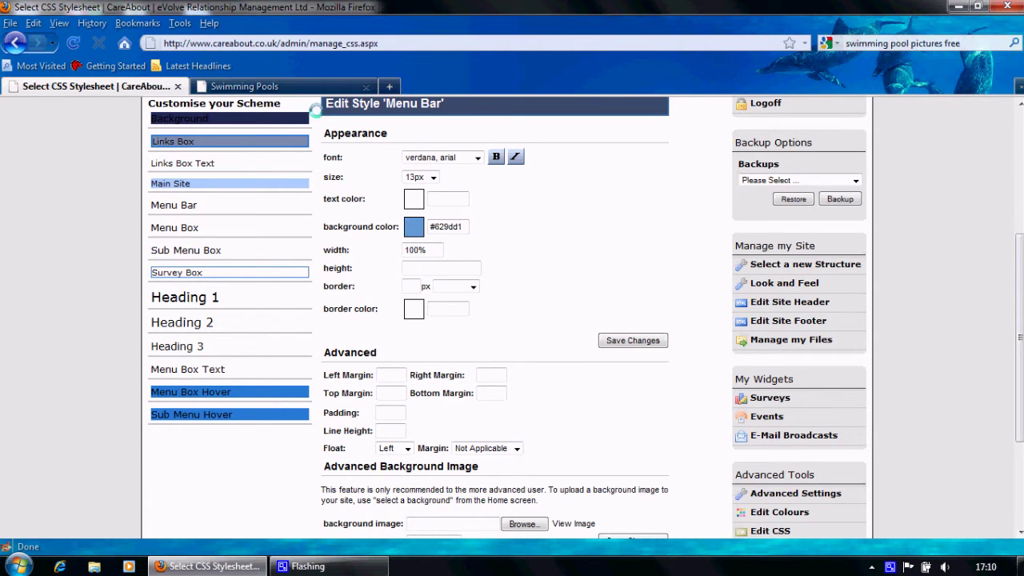
left_click(268, 85)
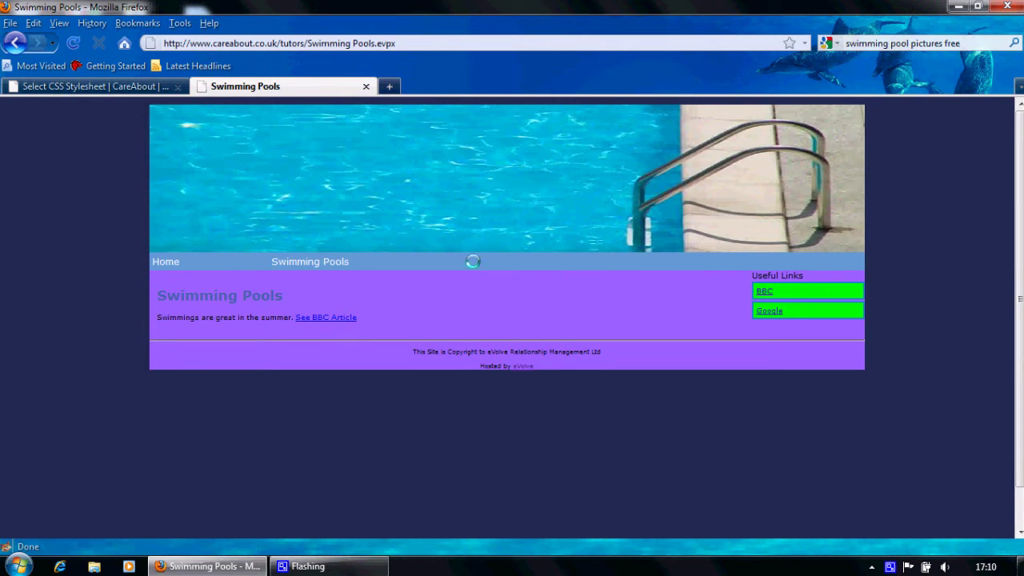
mouse_move(385, 255)
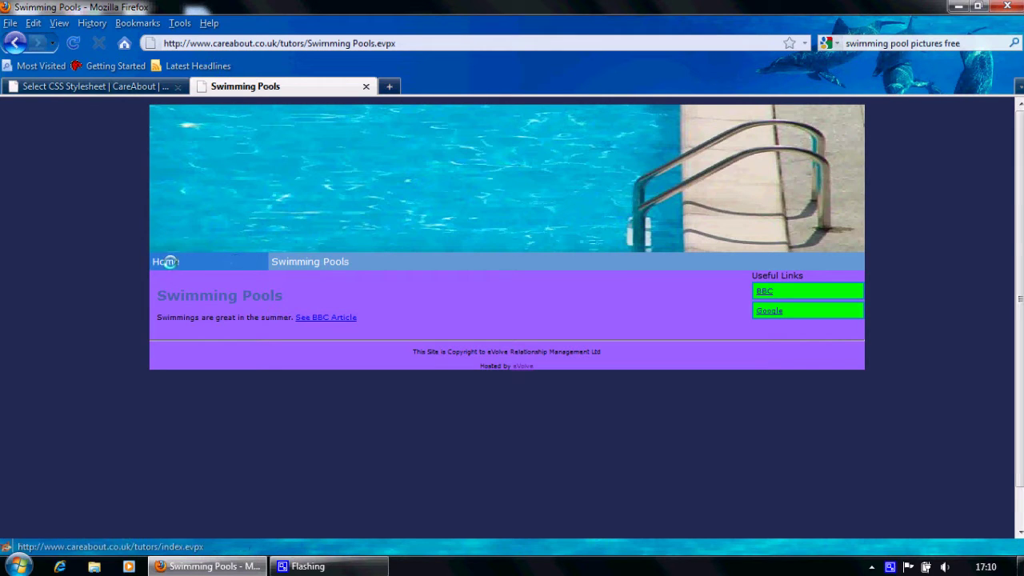
mouse_move(313, 254)
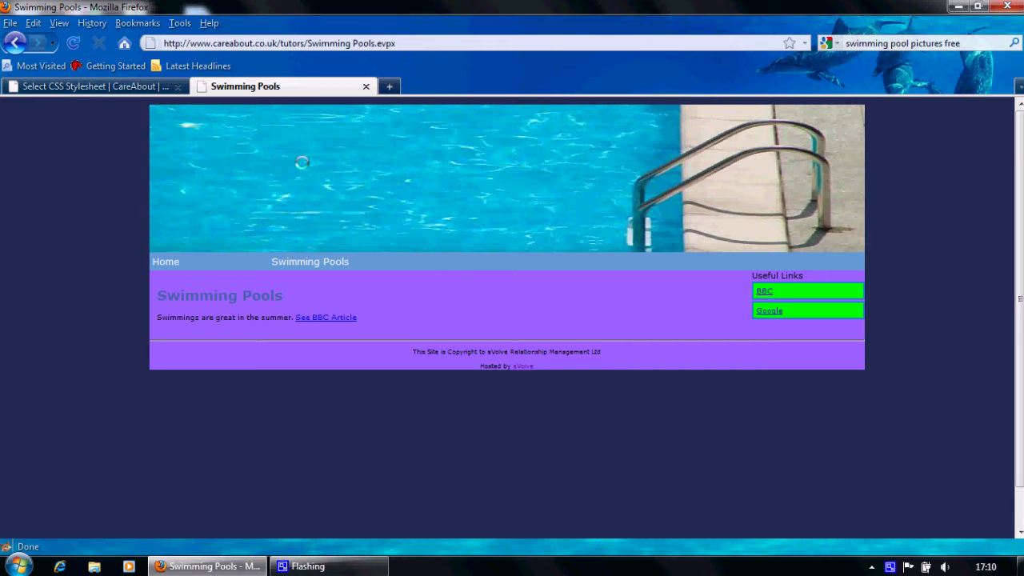
- Set the Menu Bar style's background color to 660099, save it and reload the Swimming Pools page to check the menu bar
left_click(104, 88)
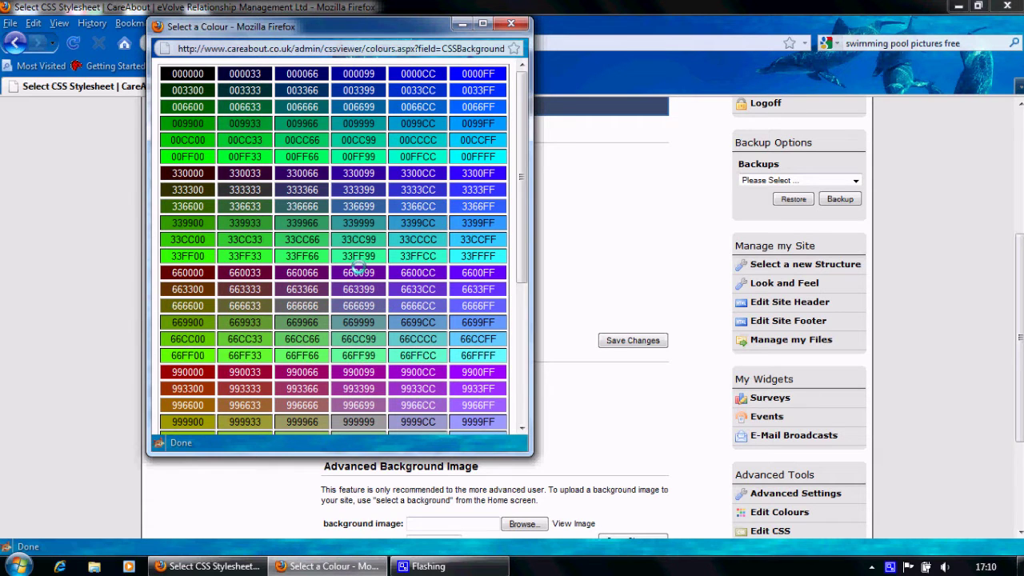
left_click(356, 273)
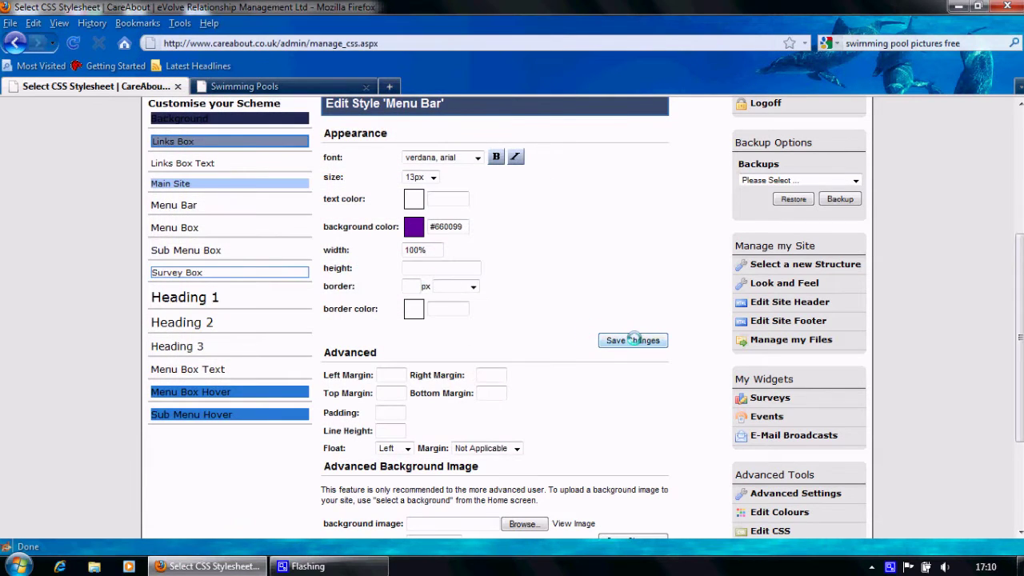
left_click(634, 340)
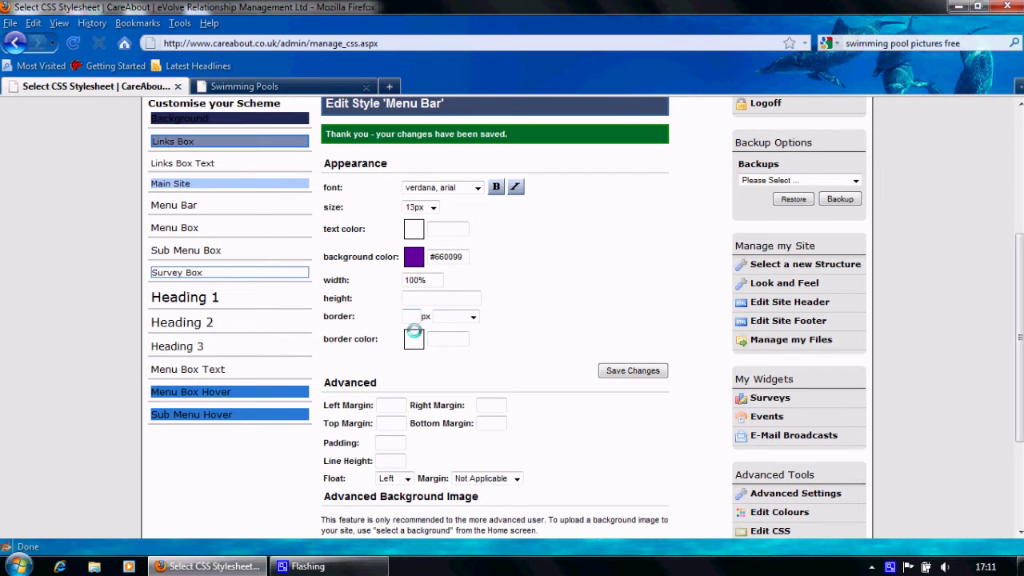
left_click(233, 87)
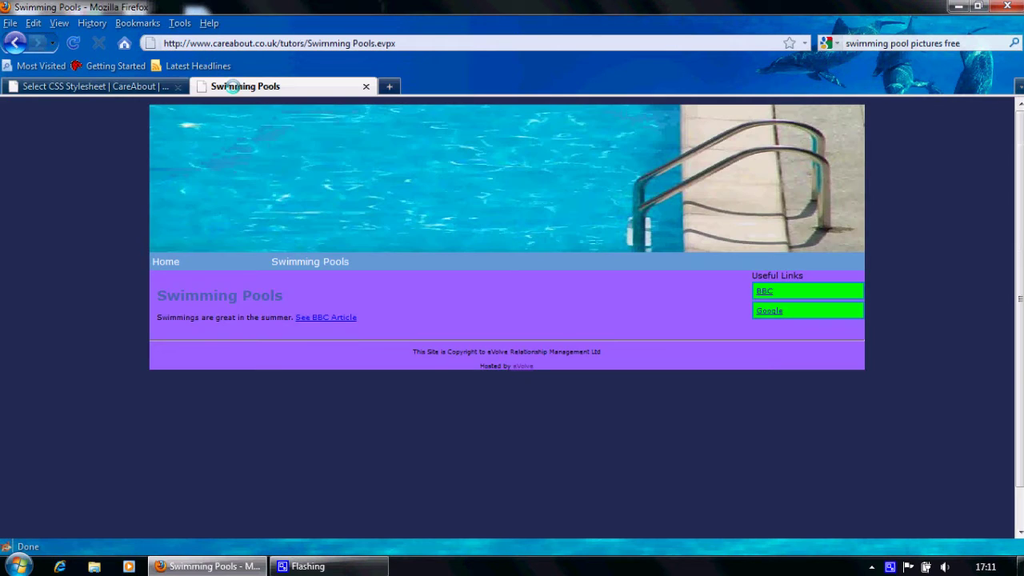
left_click(72, 43)
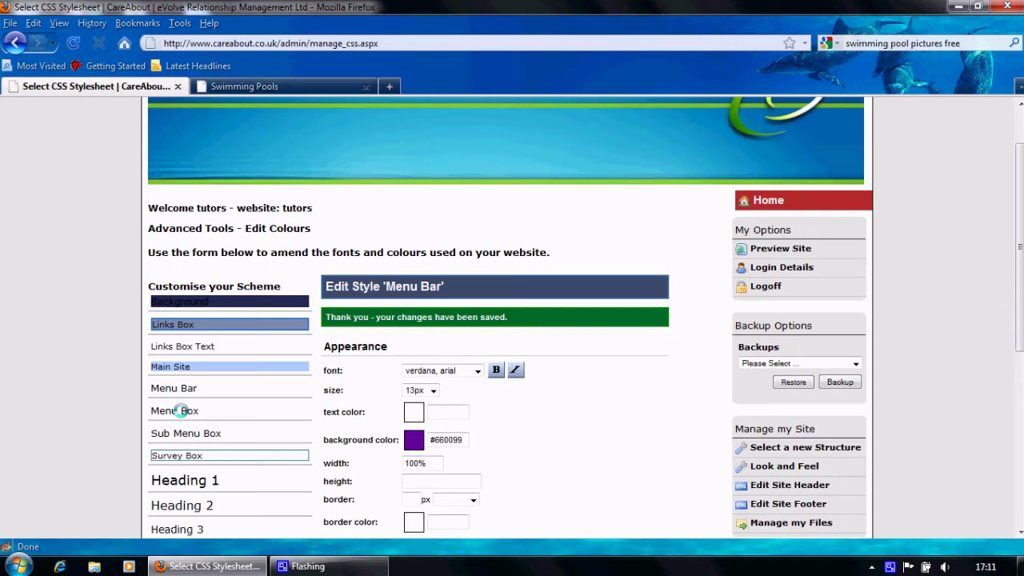
- Open the Menu Box style, set its background color to 996600 and save the changes
left_click(181, 410)
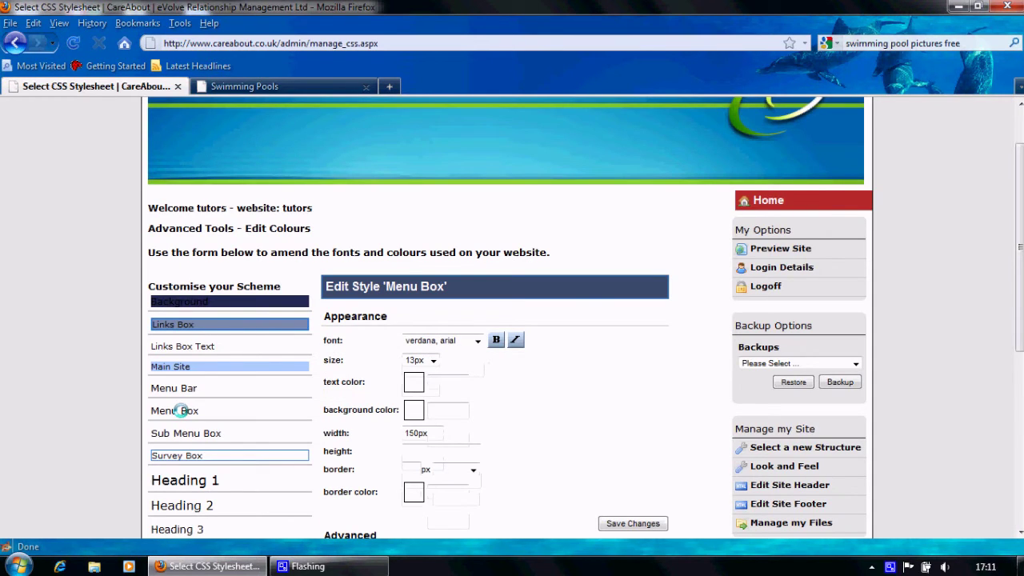
left_click(245, 86)
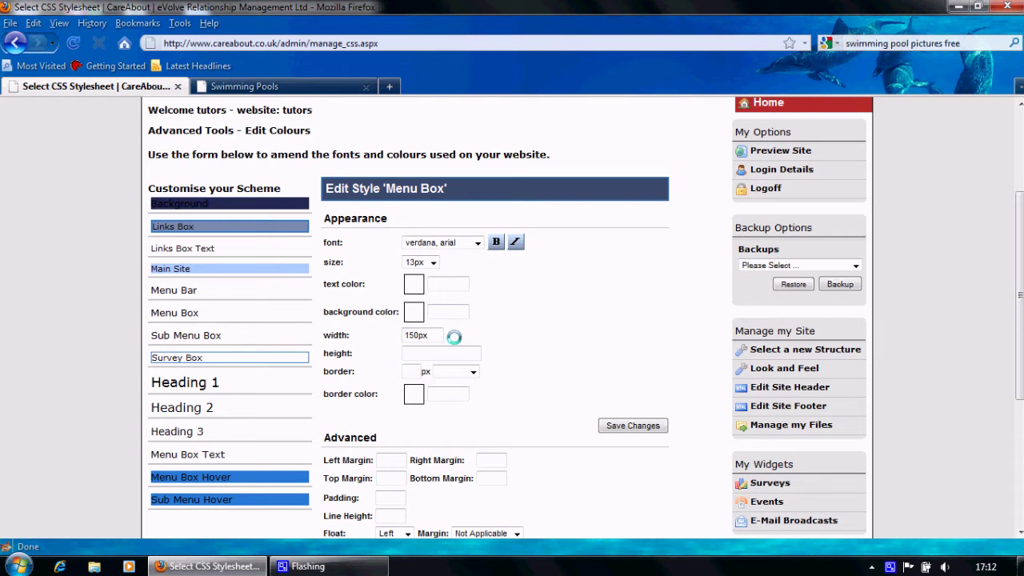
double_click(415, 309)
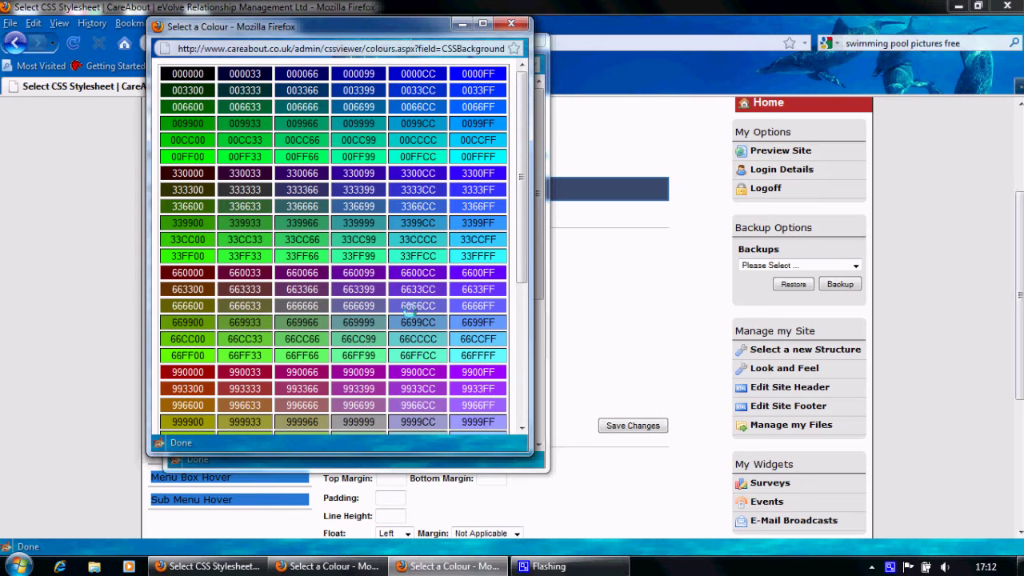
left_click(179, 410)
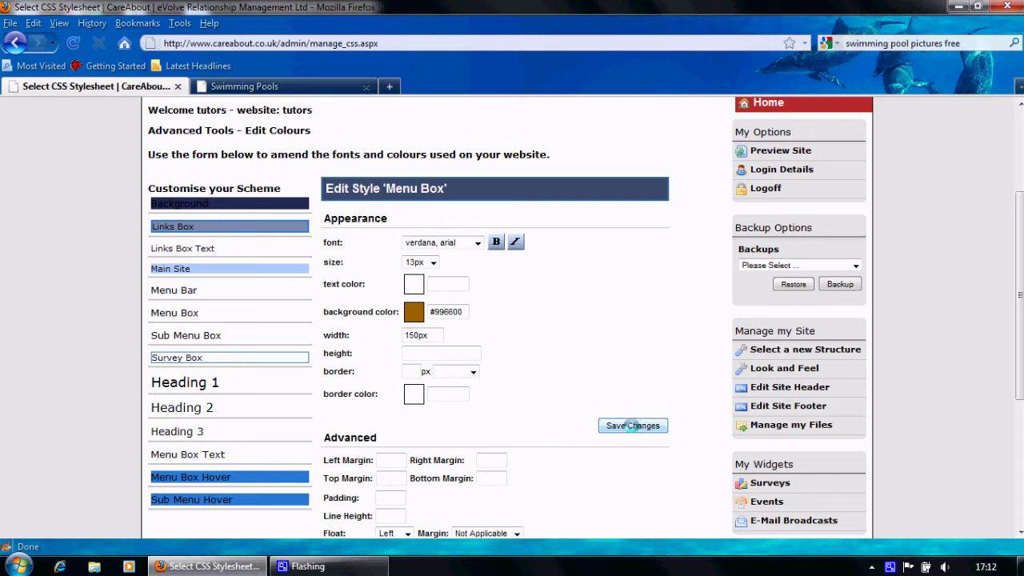
left_click(632, 426)
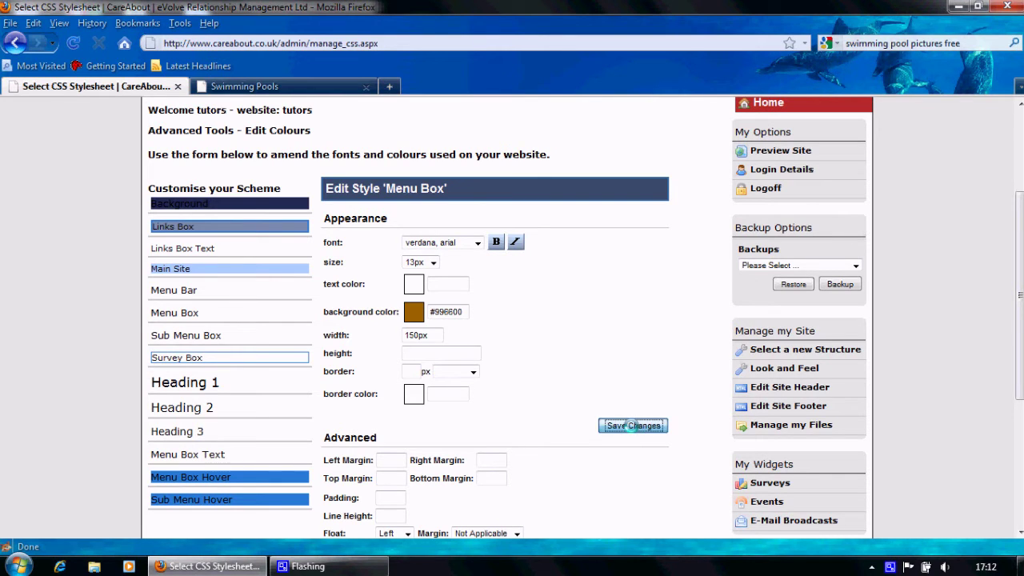
- Reload the Swimming Pools page to check the menu boxes' background and return to the style editor
left_click(271, 88)
left_click(74, 44)
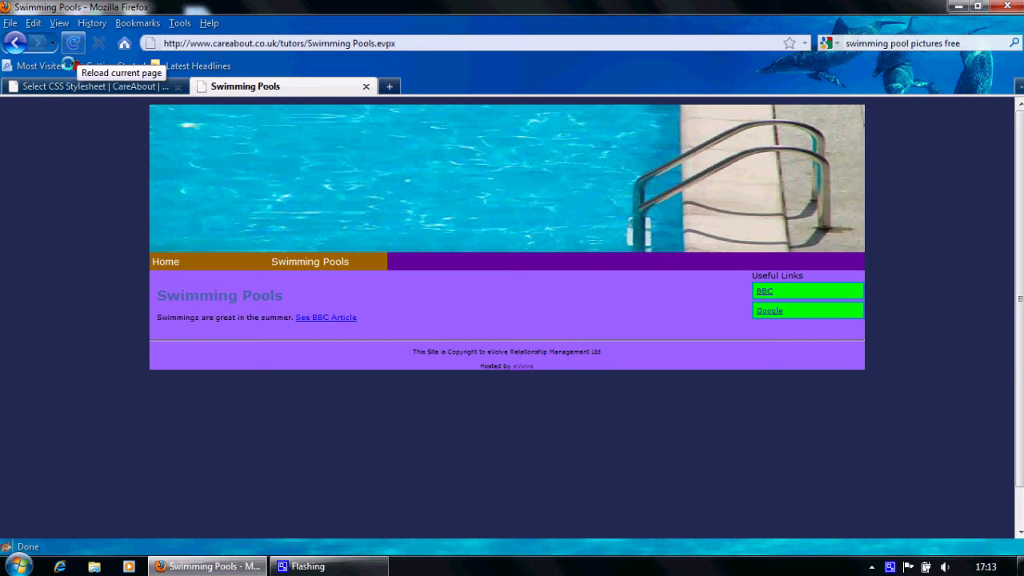
left_click(96, 86)
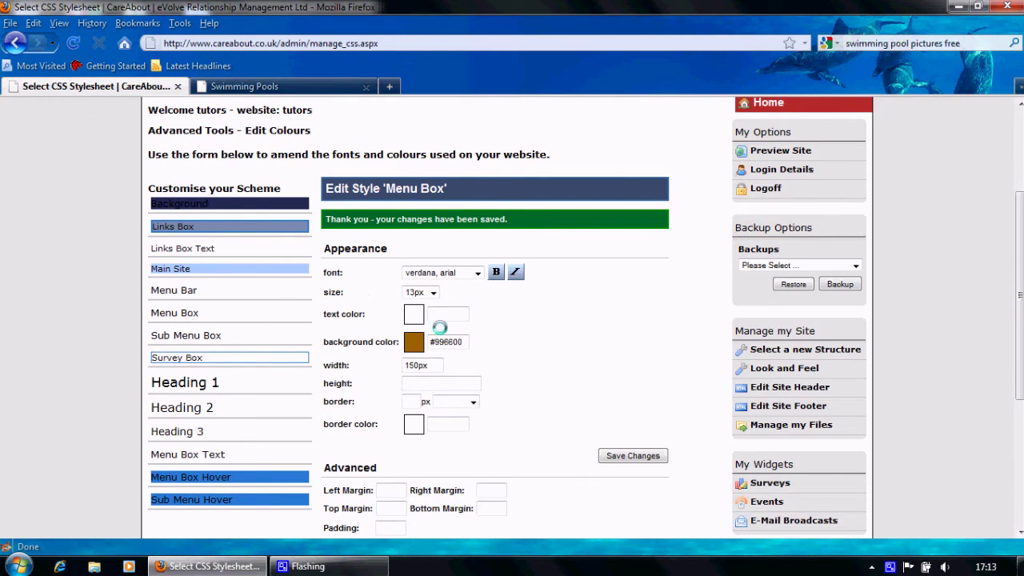
- Try to remove the Menu Box style's background color by emptying its value, and save the changes
left_click_drag(459, 341, 395, 346)
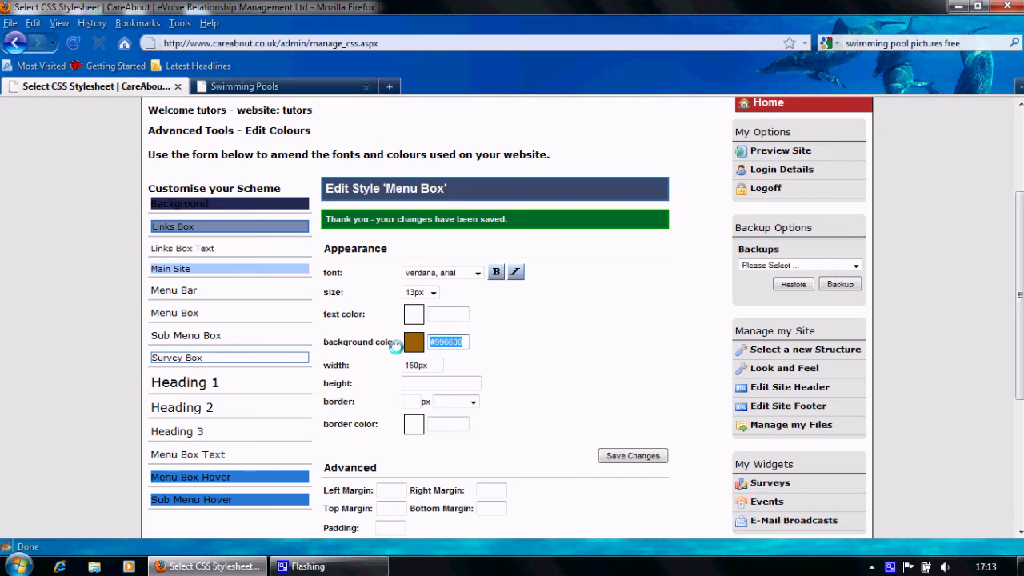
key("BackSpace")
left_click(411, 342)
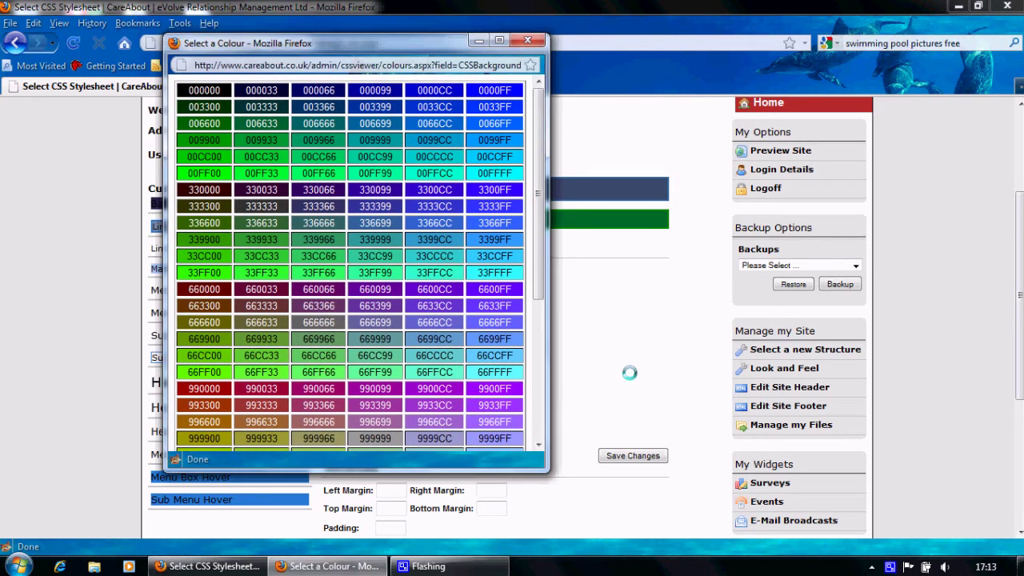
left_click(632, 371)
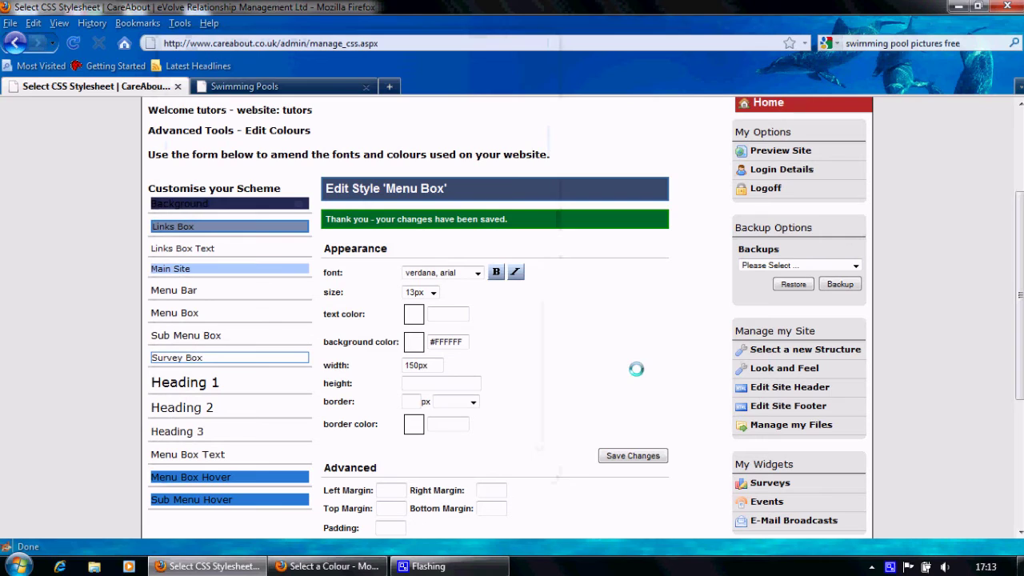
left_click_drag(463, 340, 419, 343)
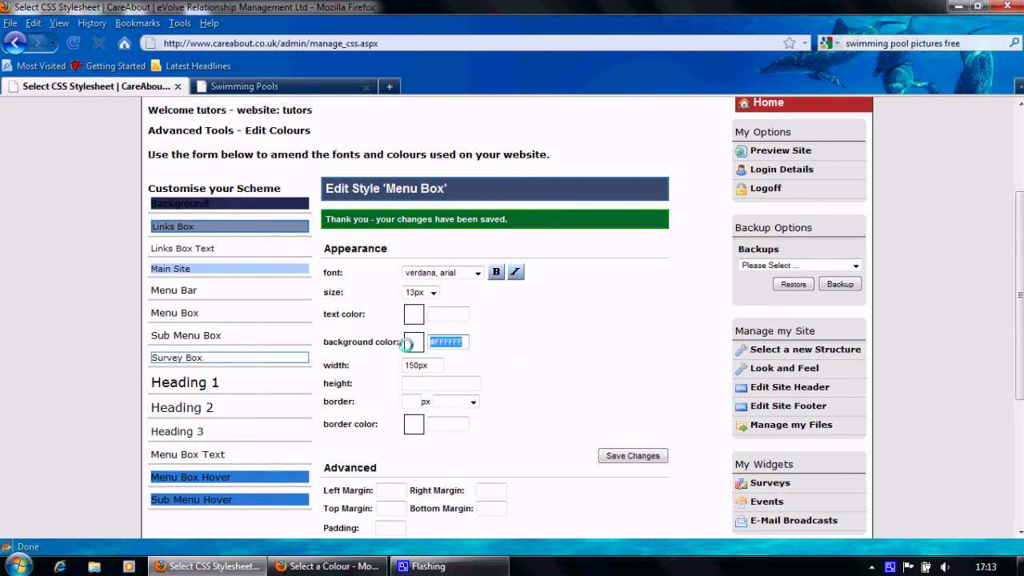
key("BackSpace")
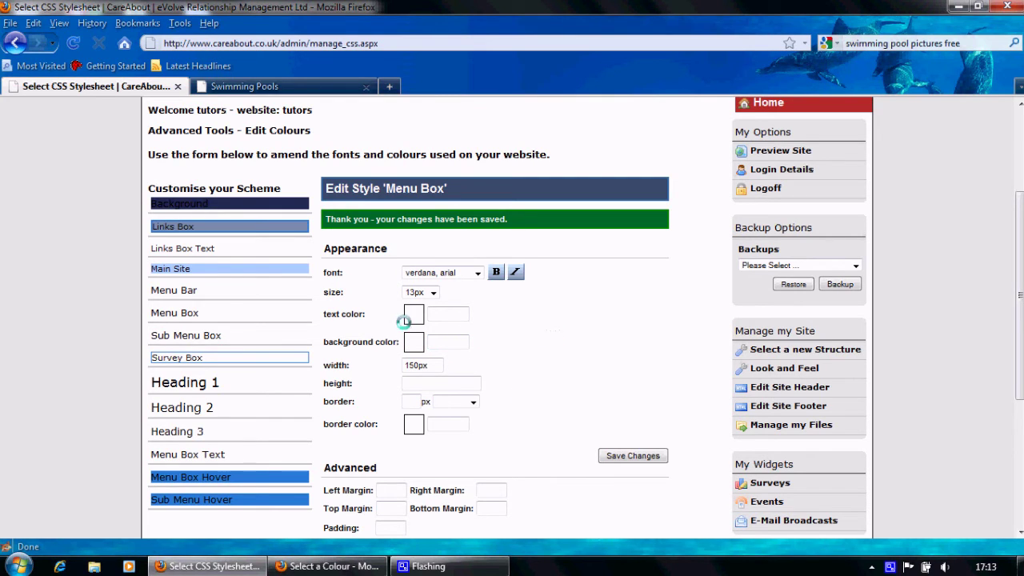
left_click(633, 456)
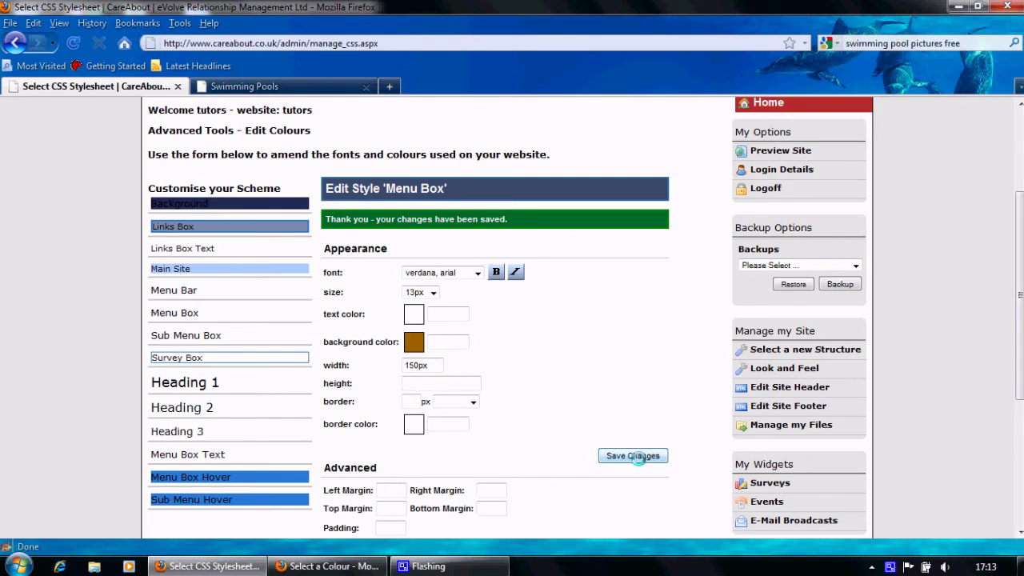
- Set the Menu Box style's background color to FFFFFF, save it and reload the Swimming Pools page to check the menu
left_click(413, 342)
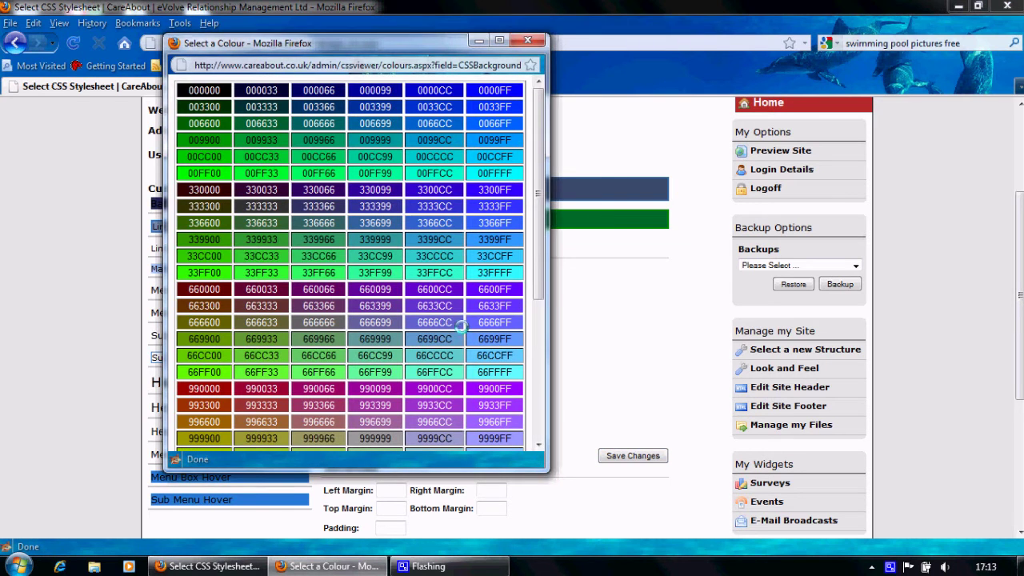
left_click_drag(538, 280, 555, 426)
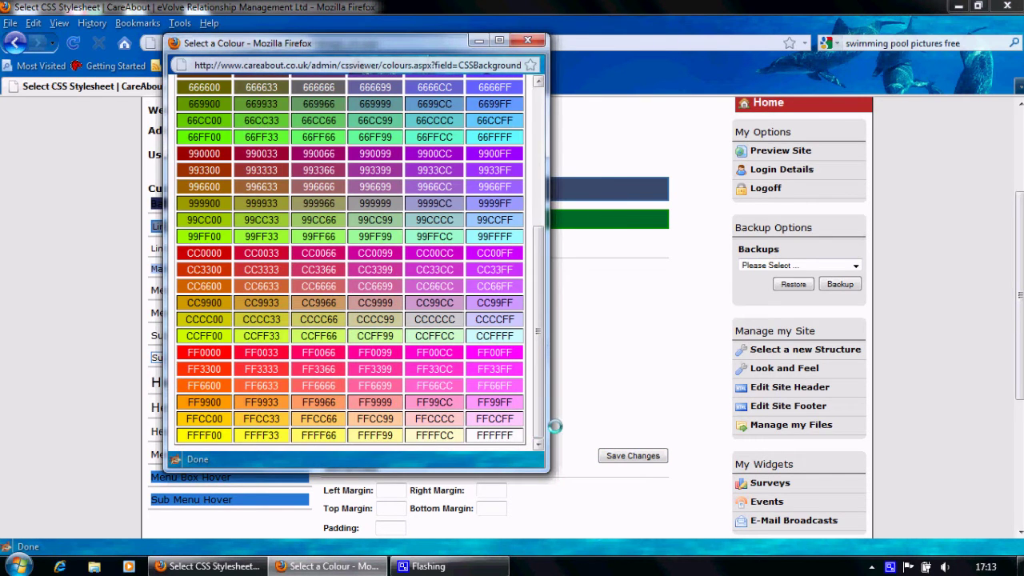
left_click(491, 434)
left_click(637, 455)
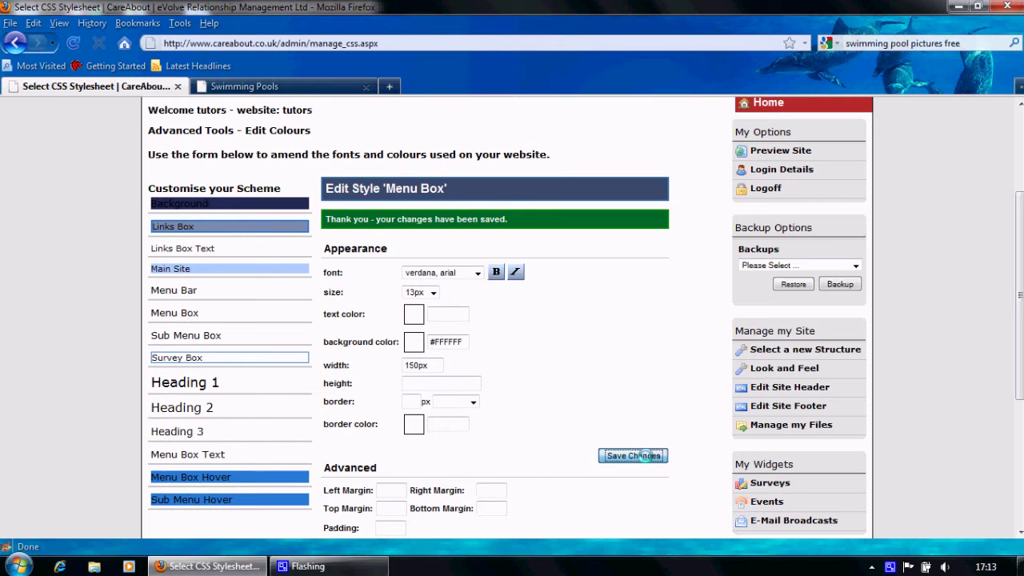
left_click(237, 86)
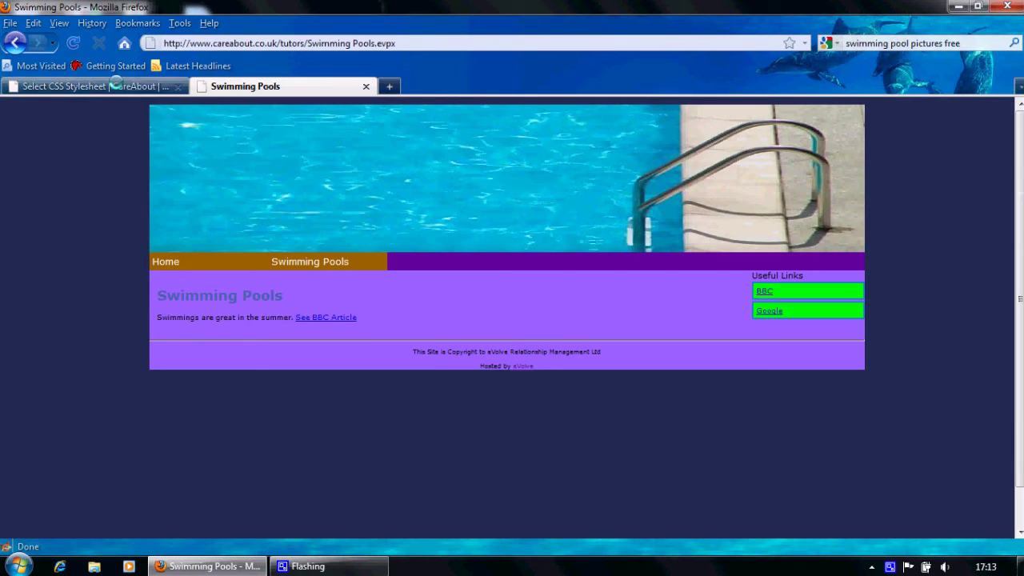
left_click(71, 42)
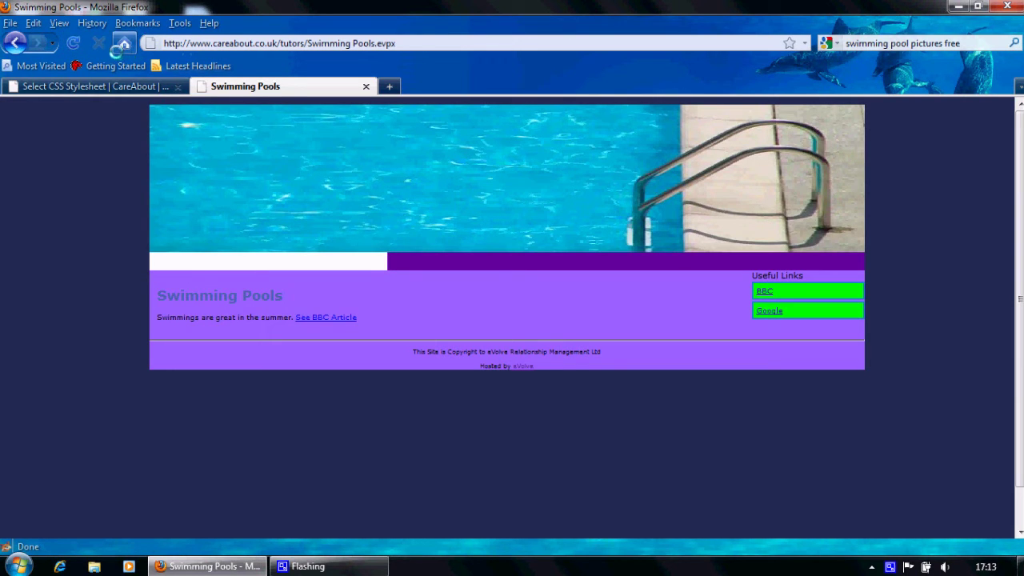
left_click(72, 43)
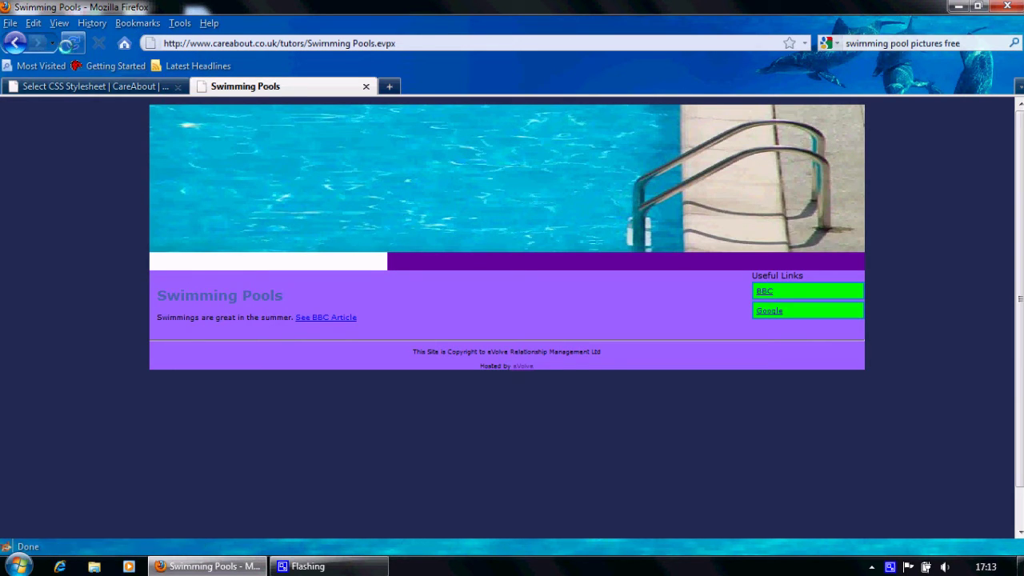
- Clear the Menu Box style's background color, save it and check the menu and its submenu on the reloaded Swimming Pools page
left_click(88, 87)
left_click(388, 343)
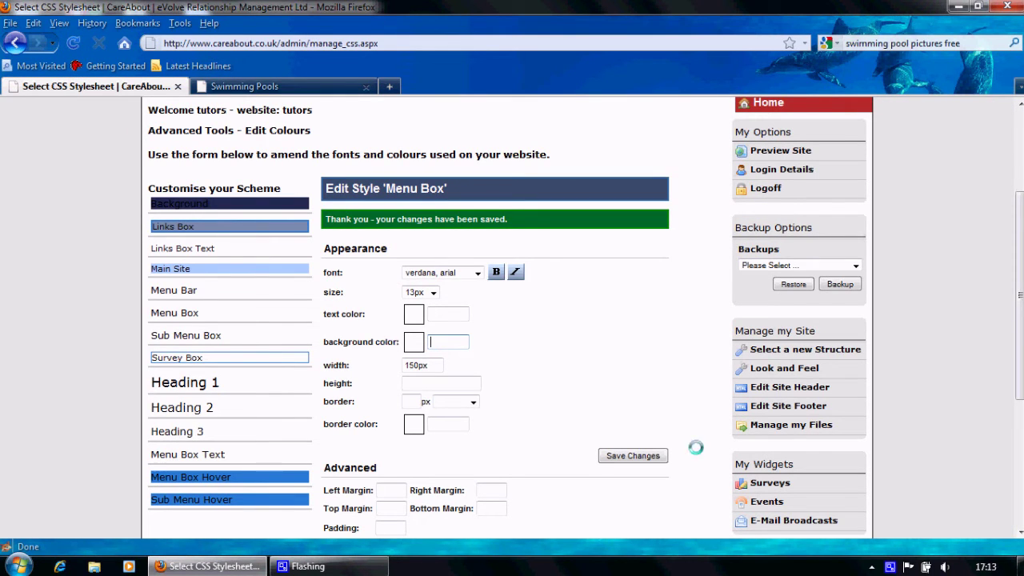
left_click(632, 455)
left_click(234, 86)
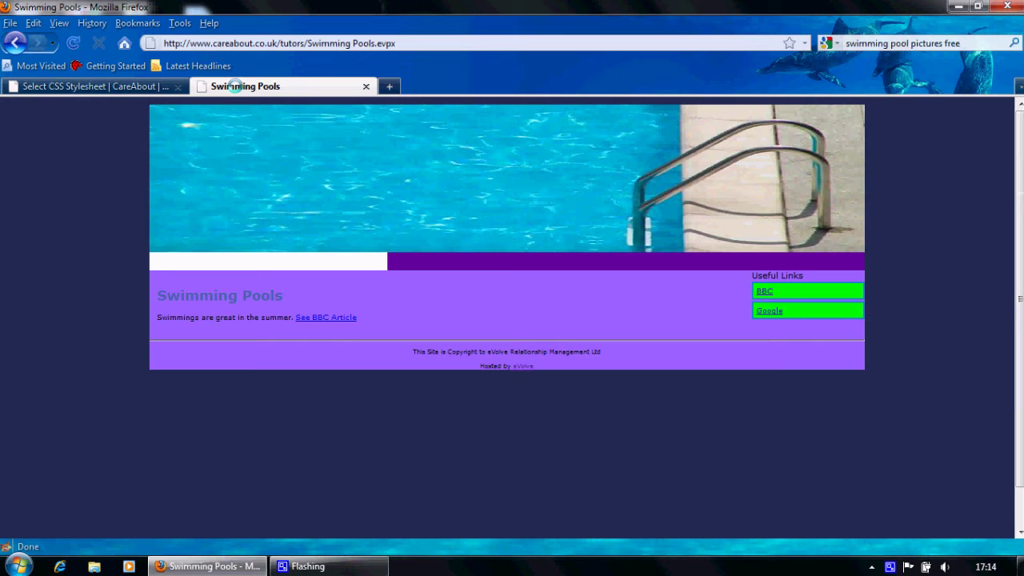
left_click(73, 44)
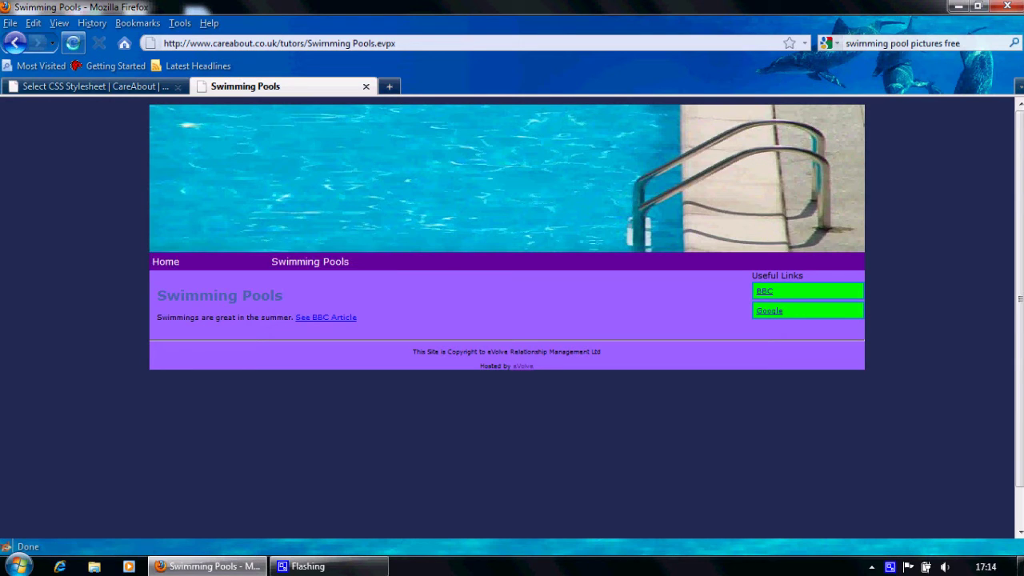
mouse_move(312, 260)
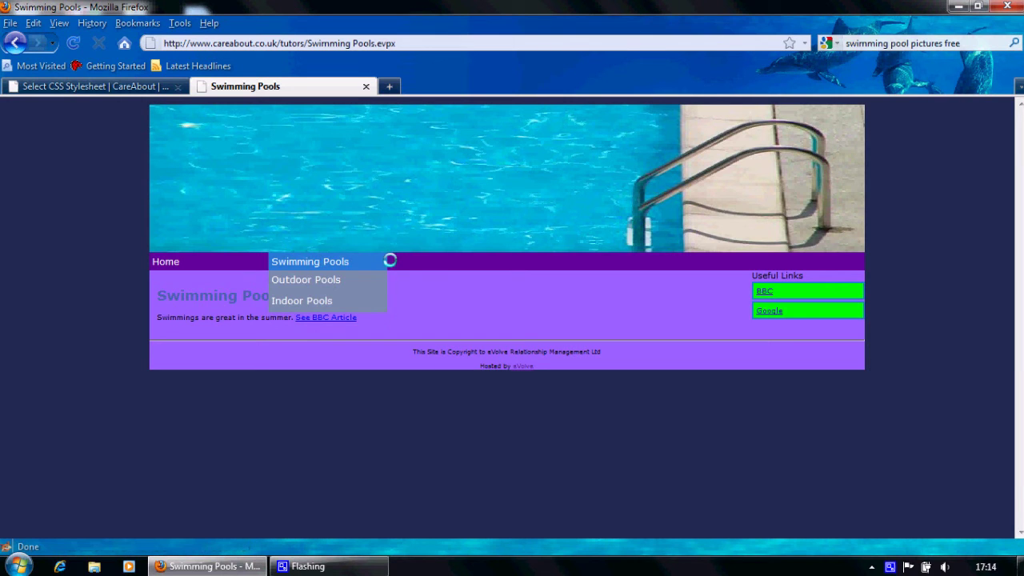
- Set the Menu Box Hover style's background color to 330066, save it and check the menu's hover effect on the Swimming Pools page
left_click(70, 87)
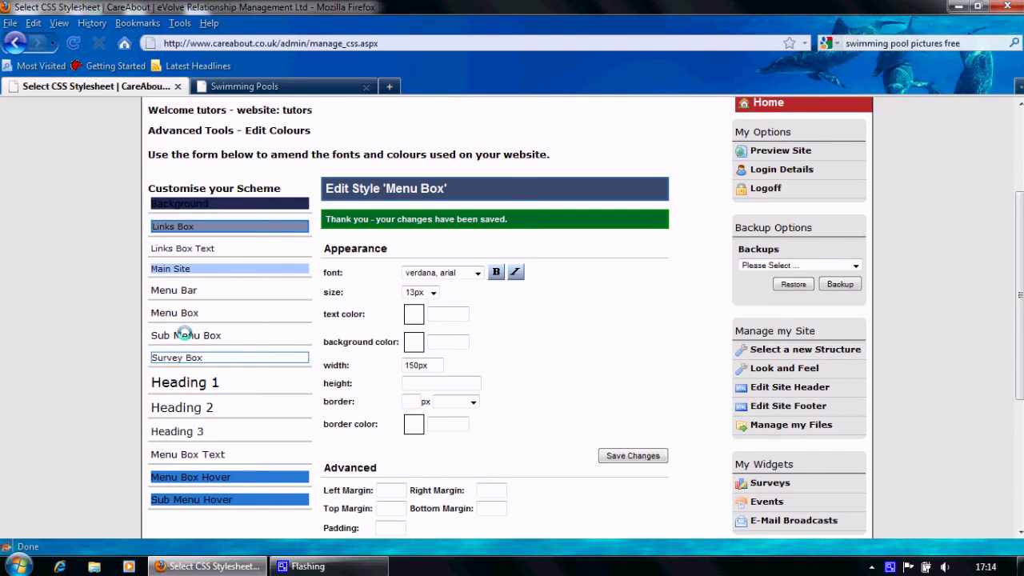
left_click(193, 477)
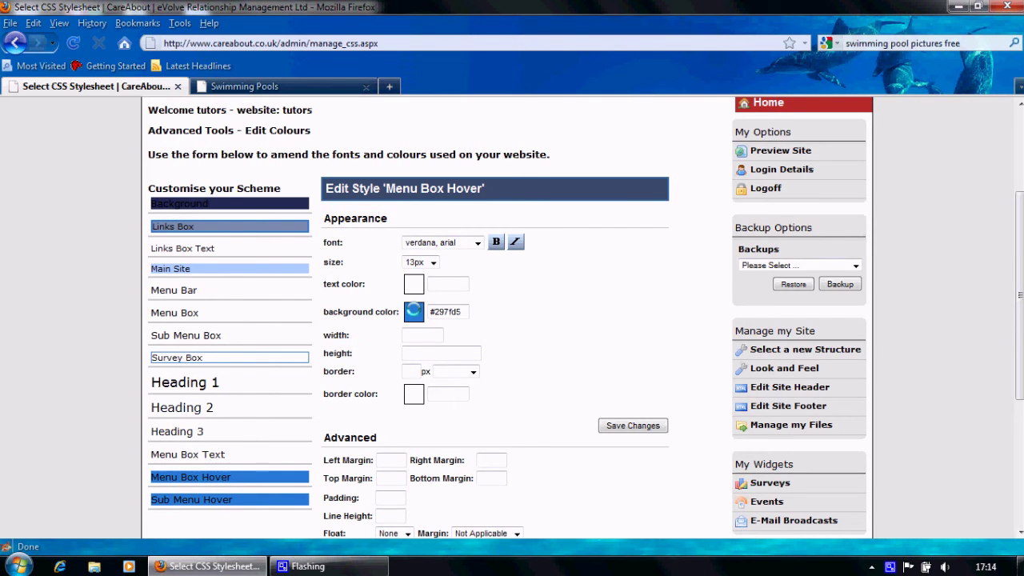
left_click(414, 311)
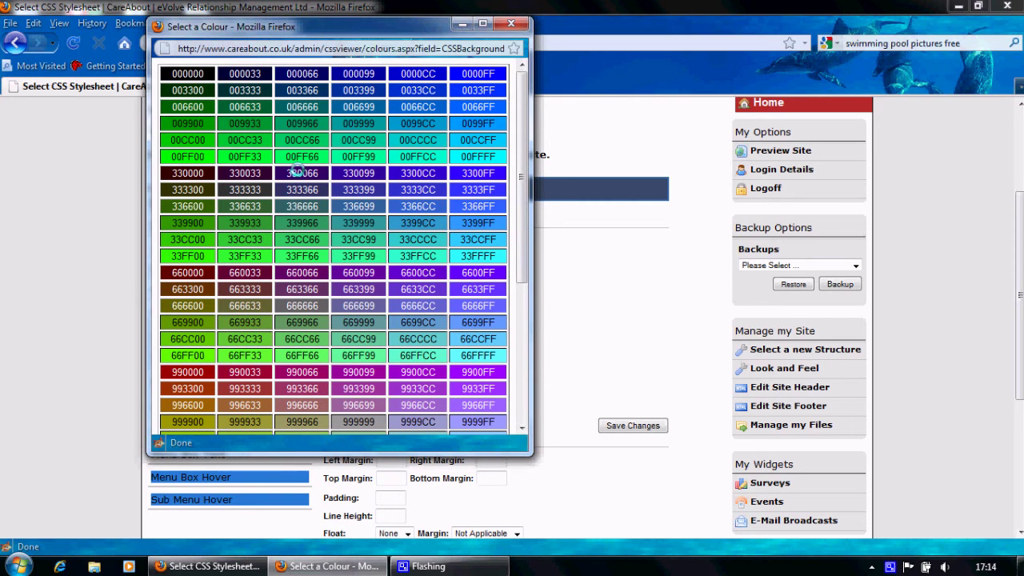
left_click(298, 172)
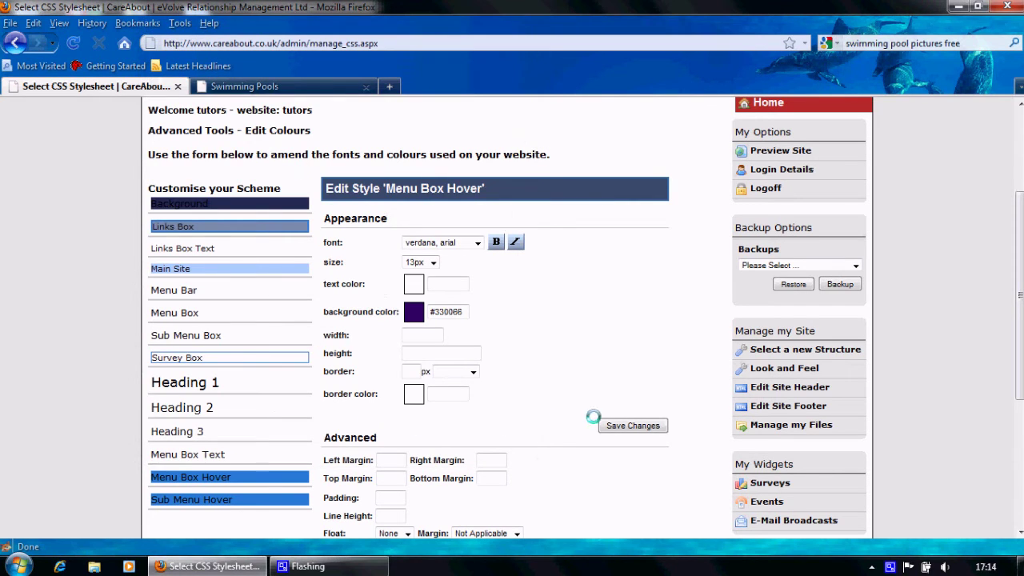
left_click(632, 426)
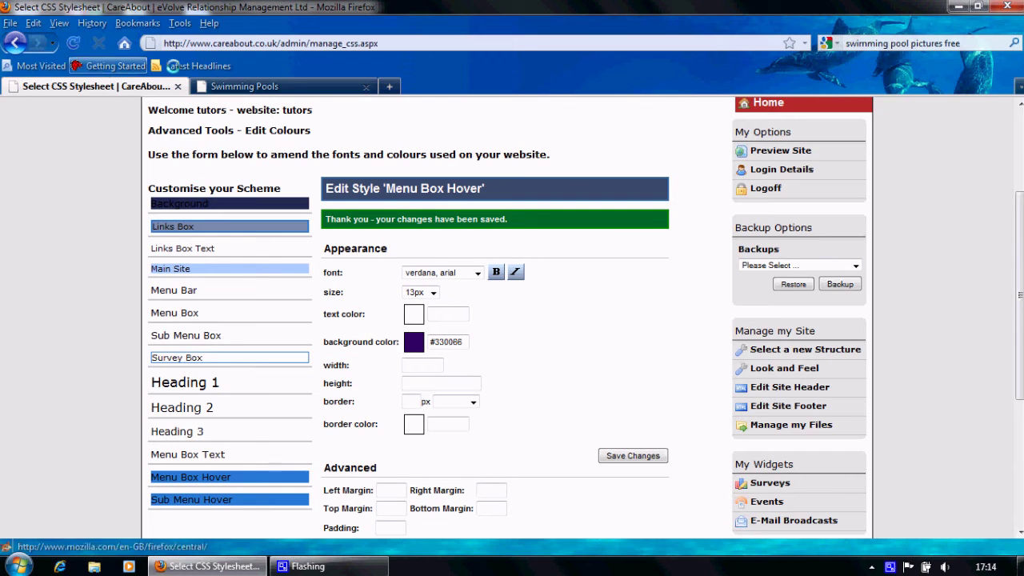
left_click(264, 87)
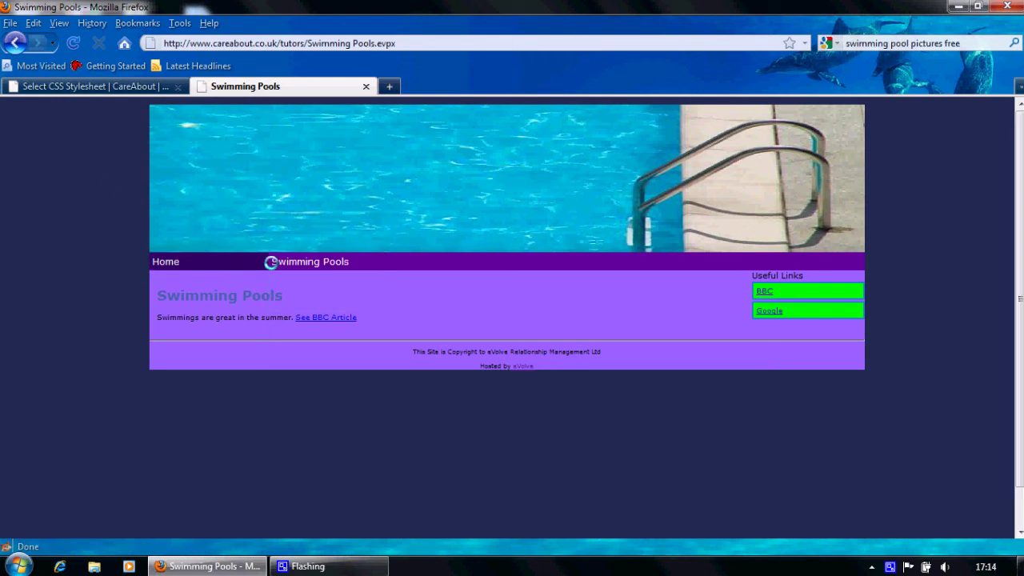
mouse_move(306, 266)
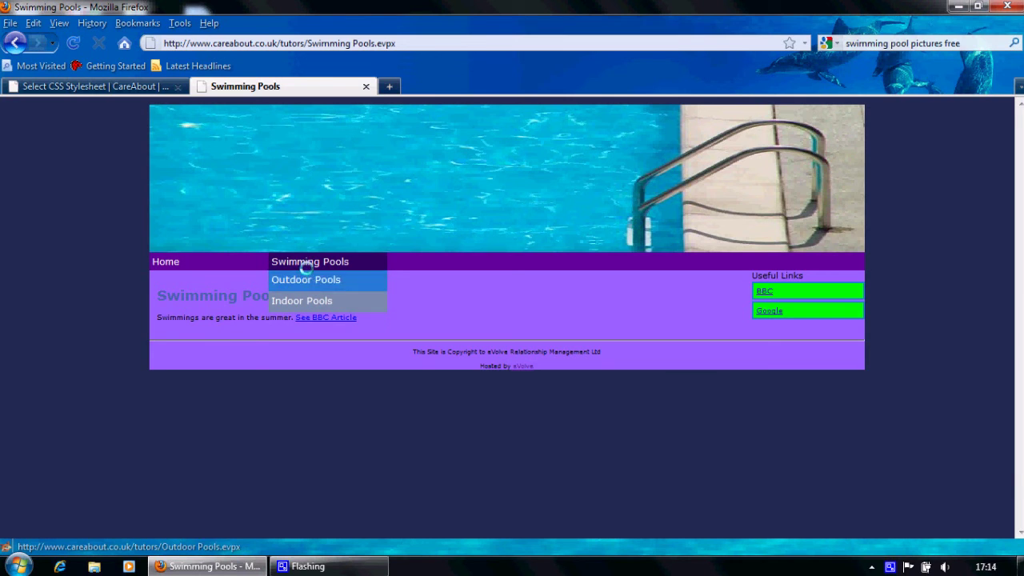
- Set the Sub Menu Hover style's background color to 009966, save it and check the submenu on the reloaded Swimming Pools page
left_click(96, 86)
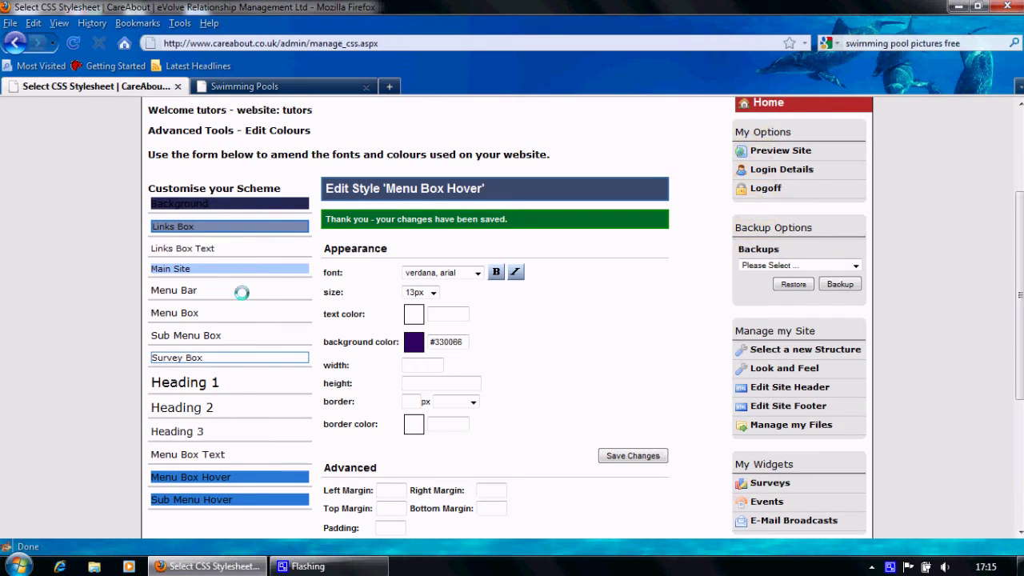
left_click(202, 499)
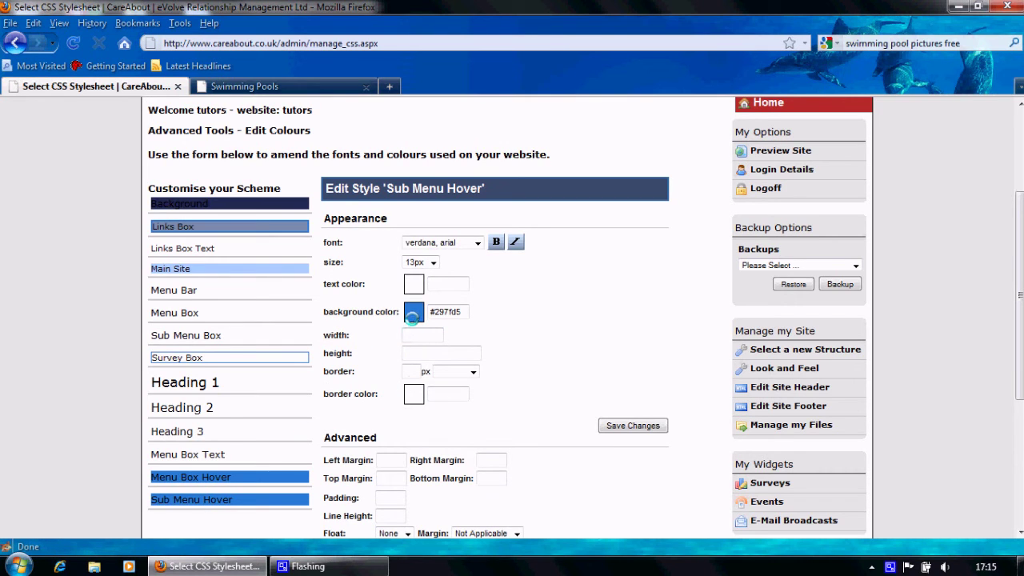
left_click(411, 316)
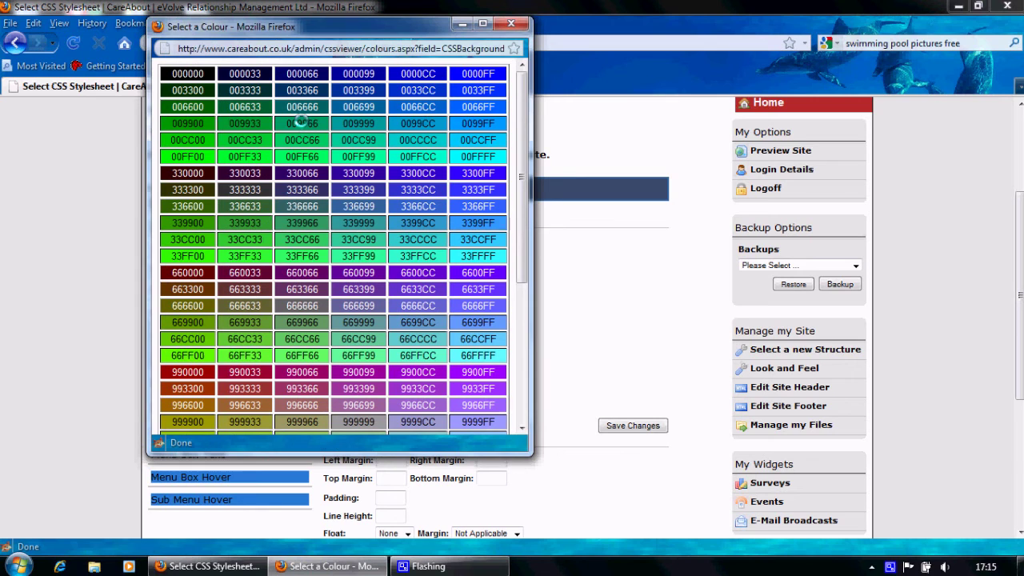
left_click(300, 121)
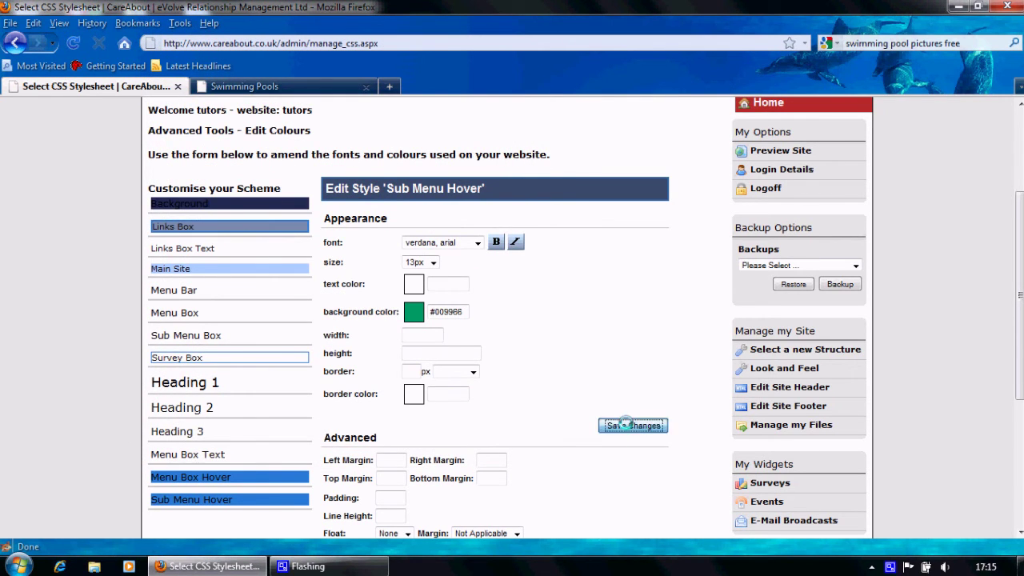
left_click(244, 87)
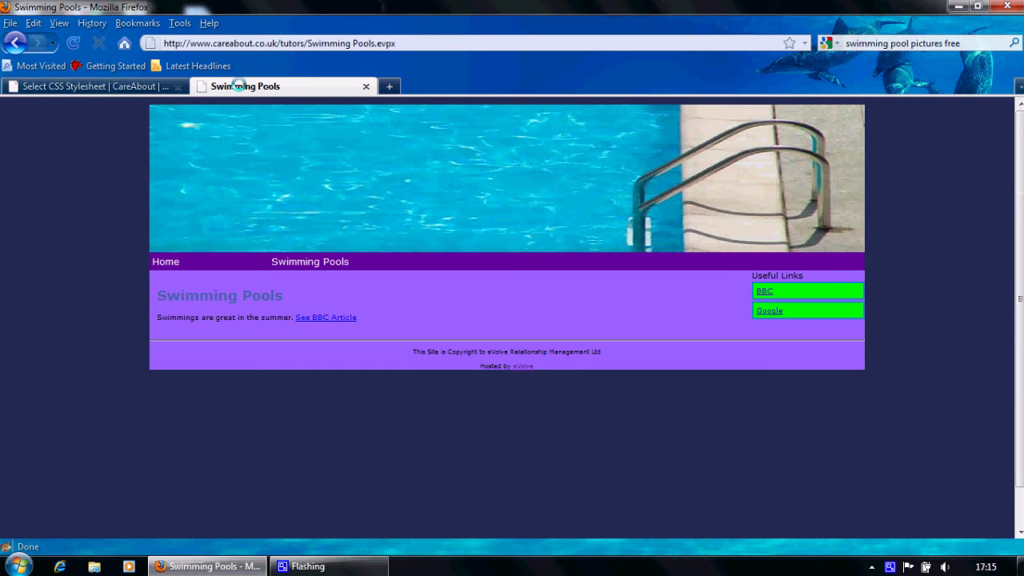
left_click(74, 43)
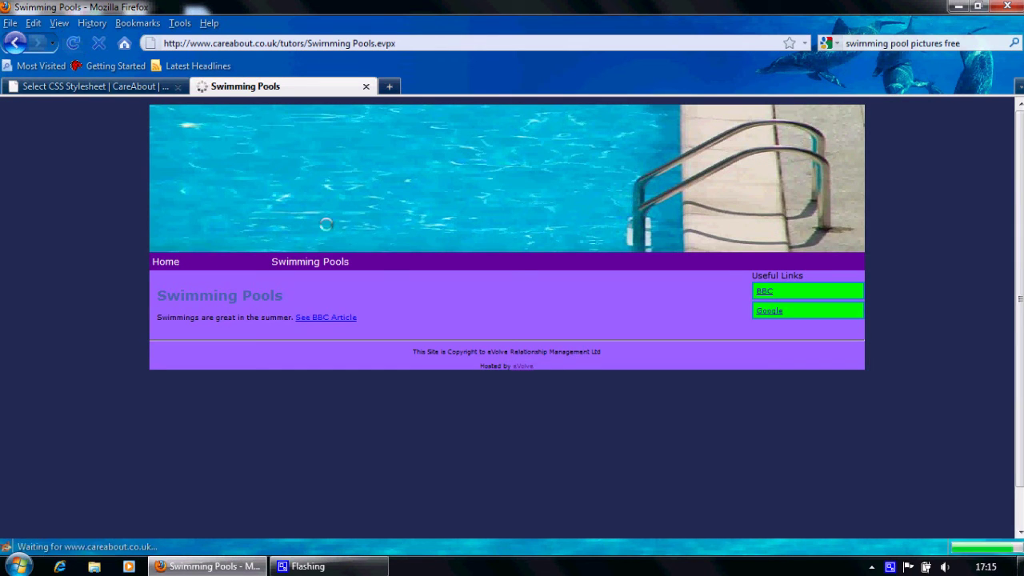
mouse_move(316, 259)
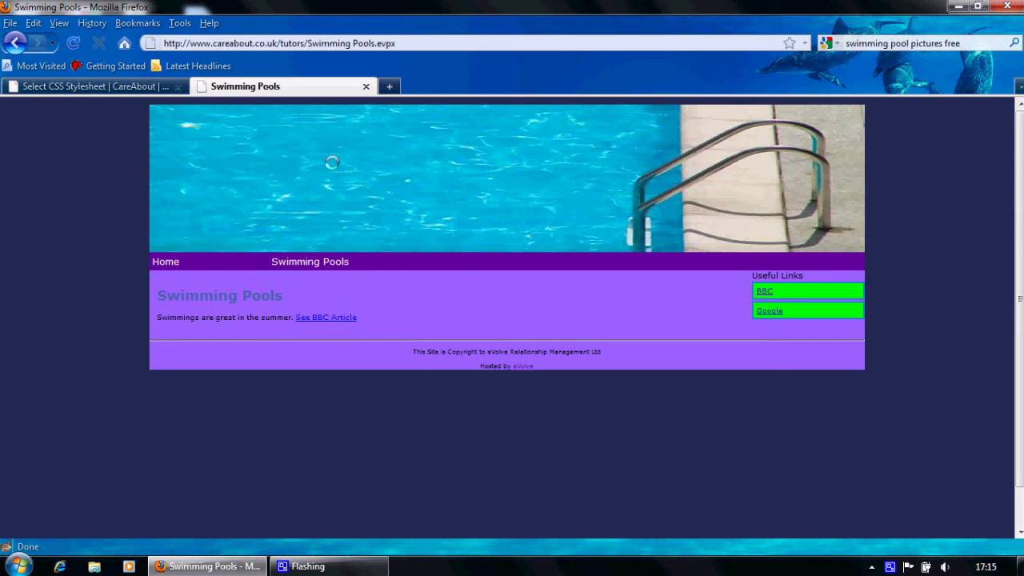
- Return to the admin home, open the design (CSS) selection and restore the backup CSS - 22/09/2010 17:04:43
left_click(113, 88)
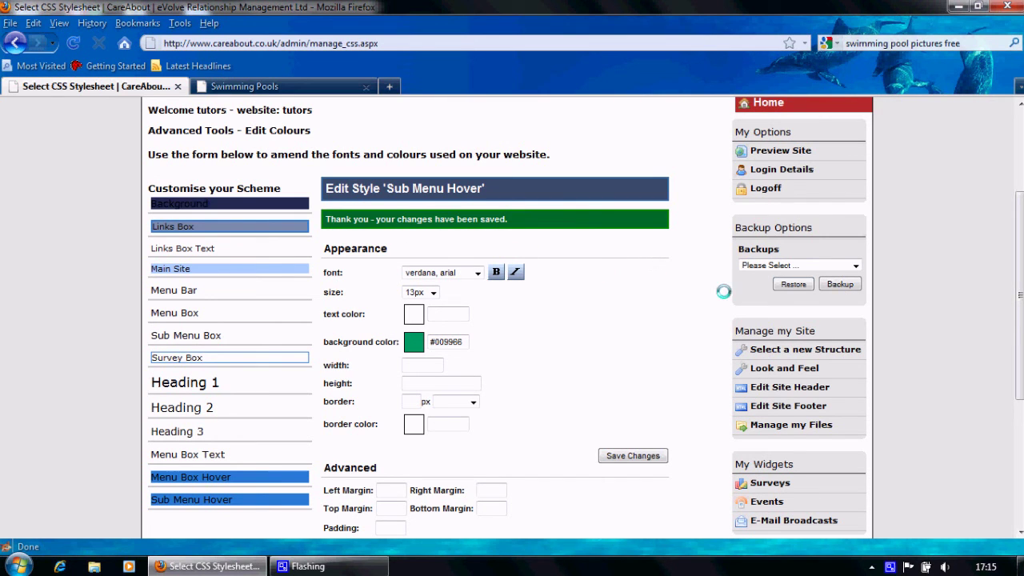
left_click(762, 102)
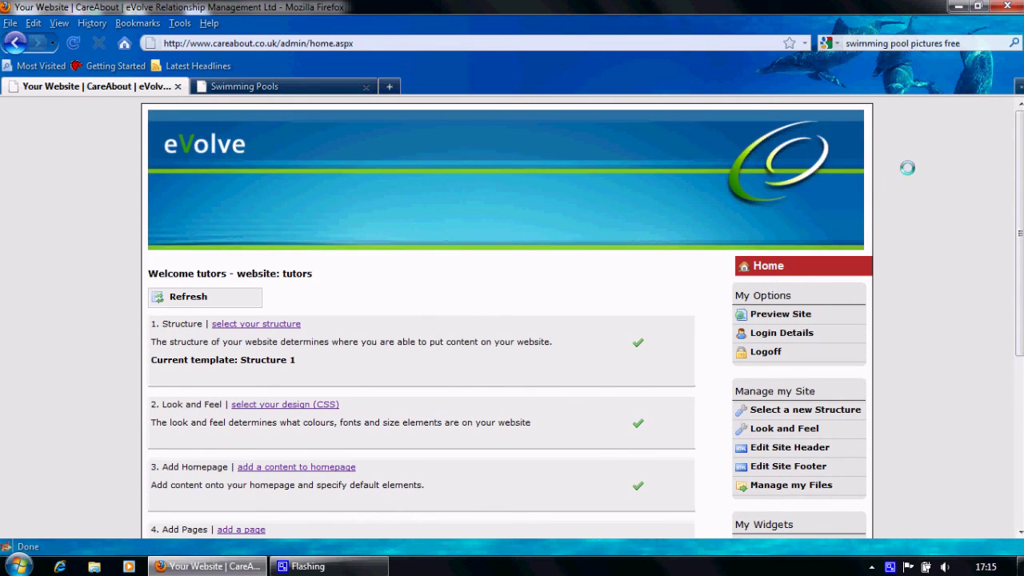
left_click_drag(1017, 151, 1017, 219)
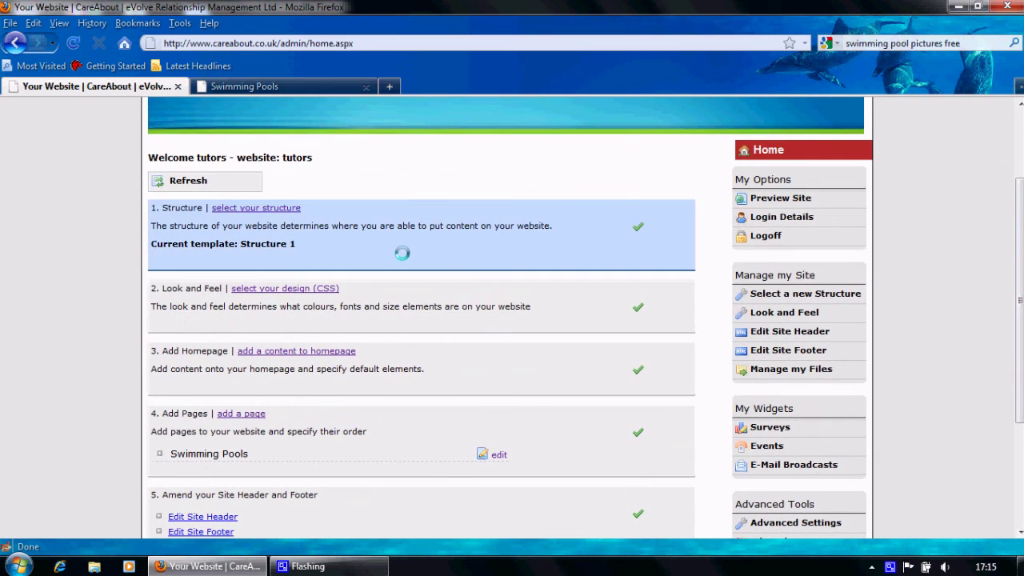
left_click(249, 289)
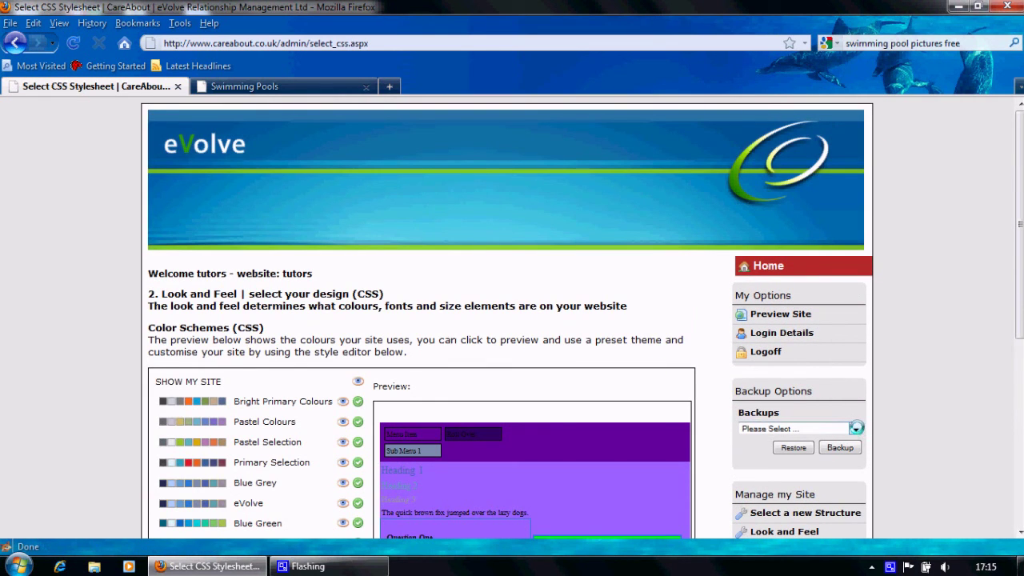
left_click(854, 429)
left_click(772, 451)
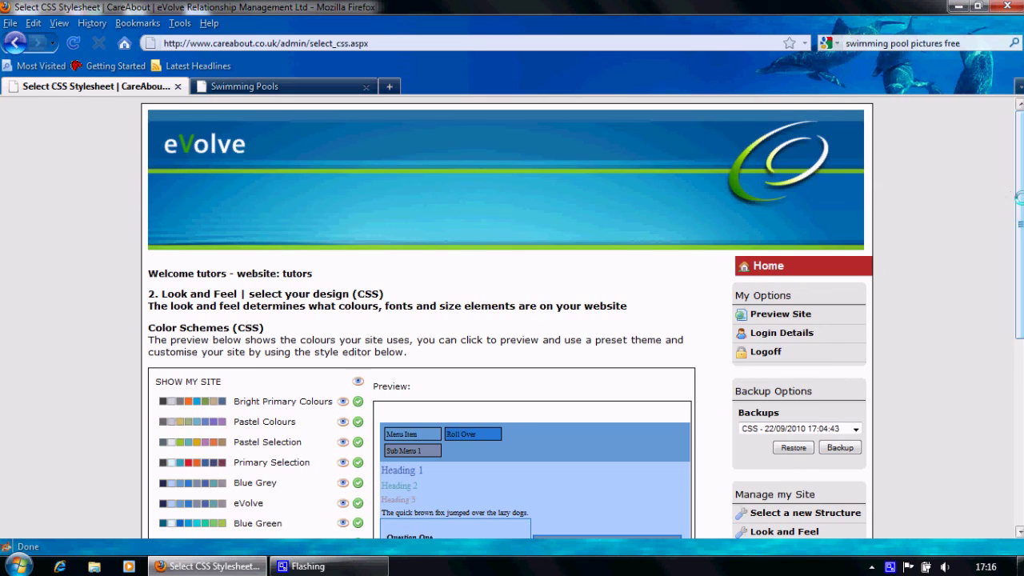
- Examine the color scheme preview and reload the Swimming Pools page to check the restored design
left_click_drag(1020, 198, 1021, 295)
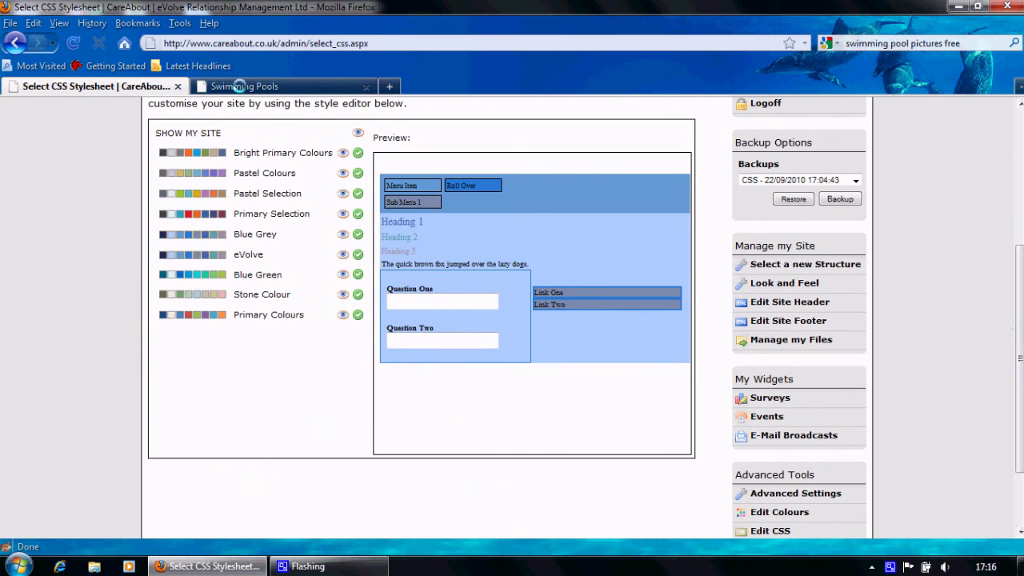
left_click(236, 86)
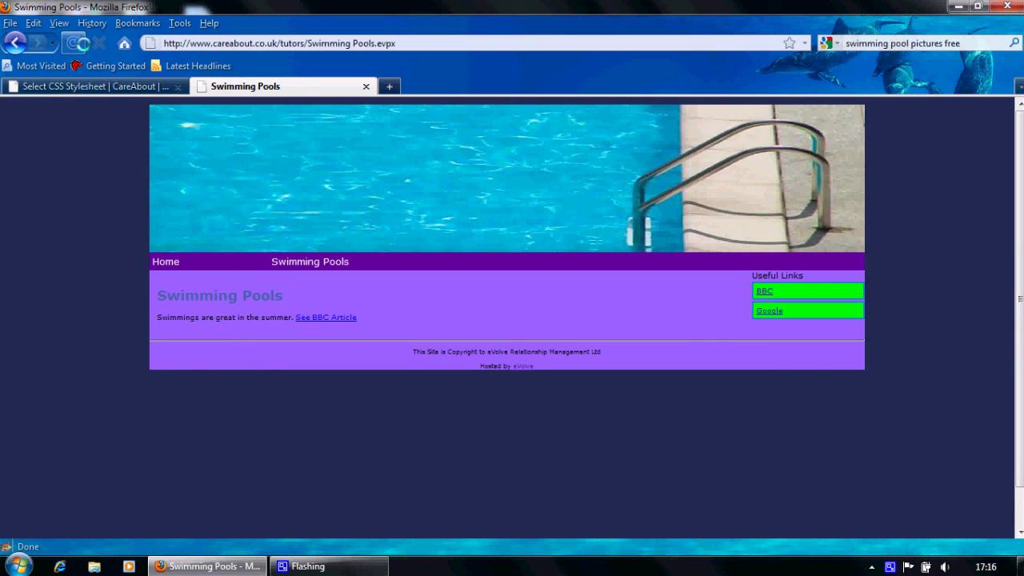
left_click(72, 42)
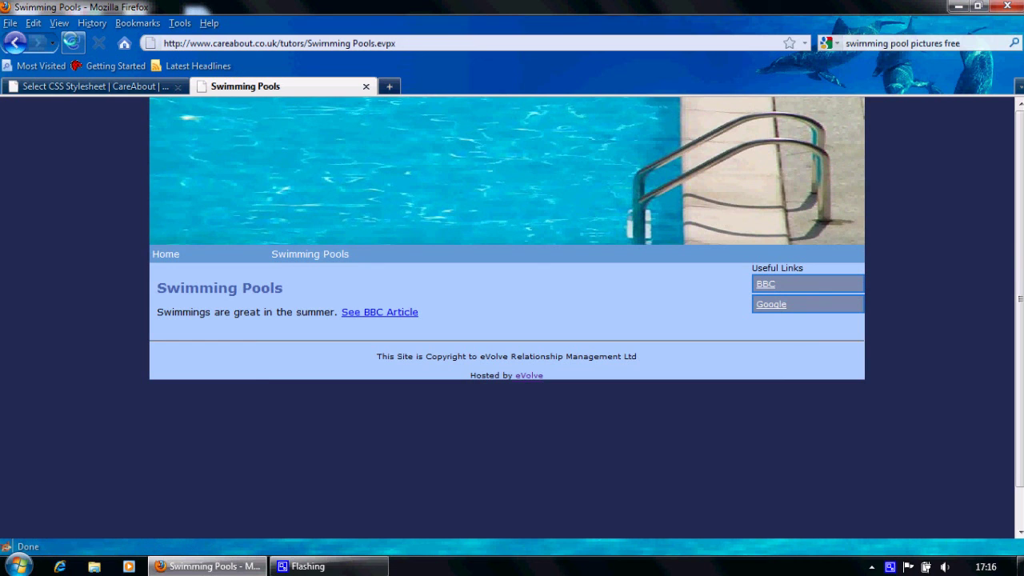